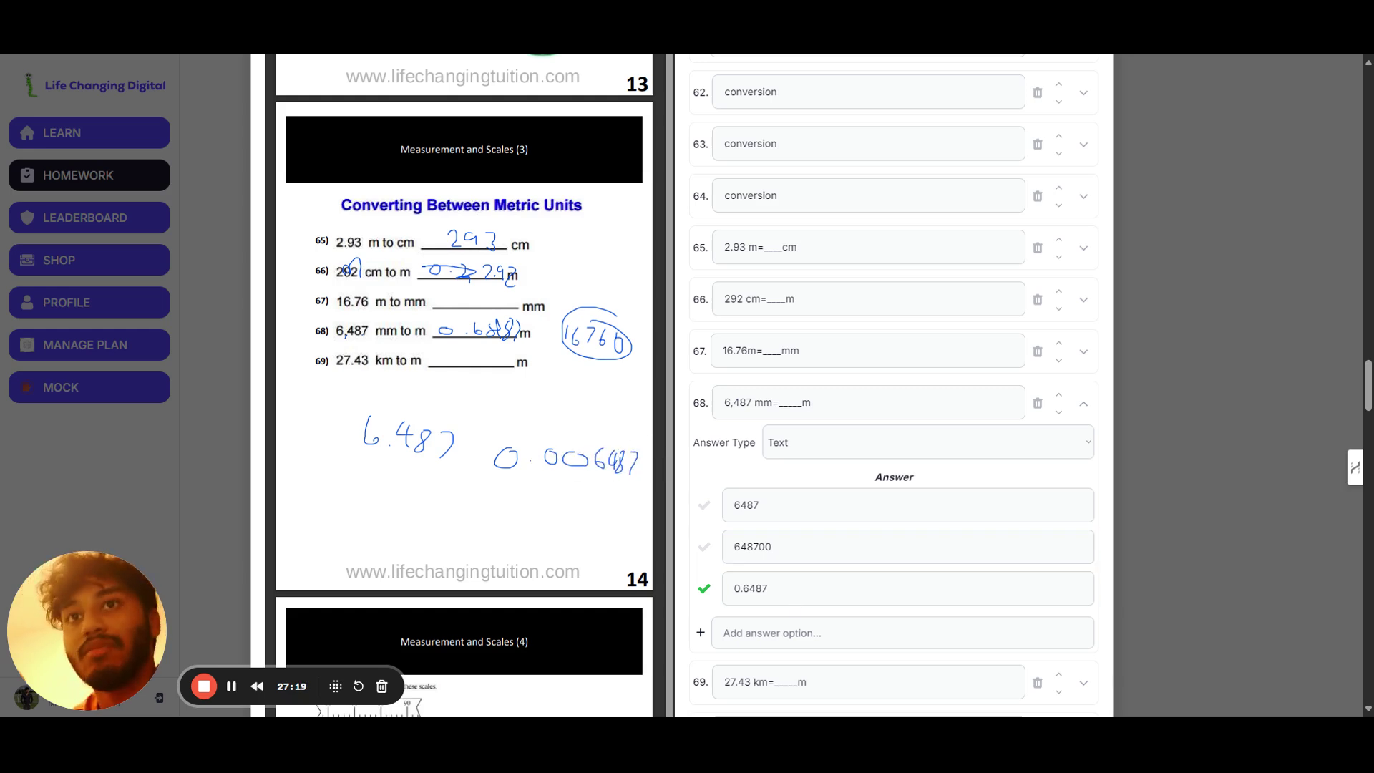
pyautogui.click(749, 590)
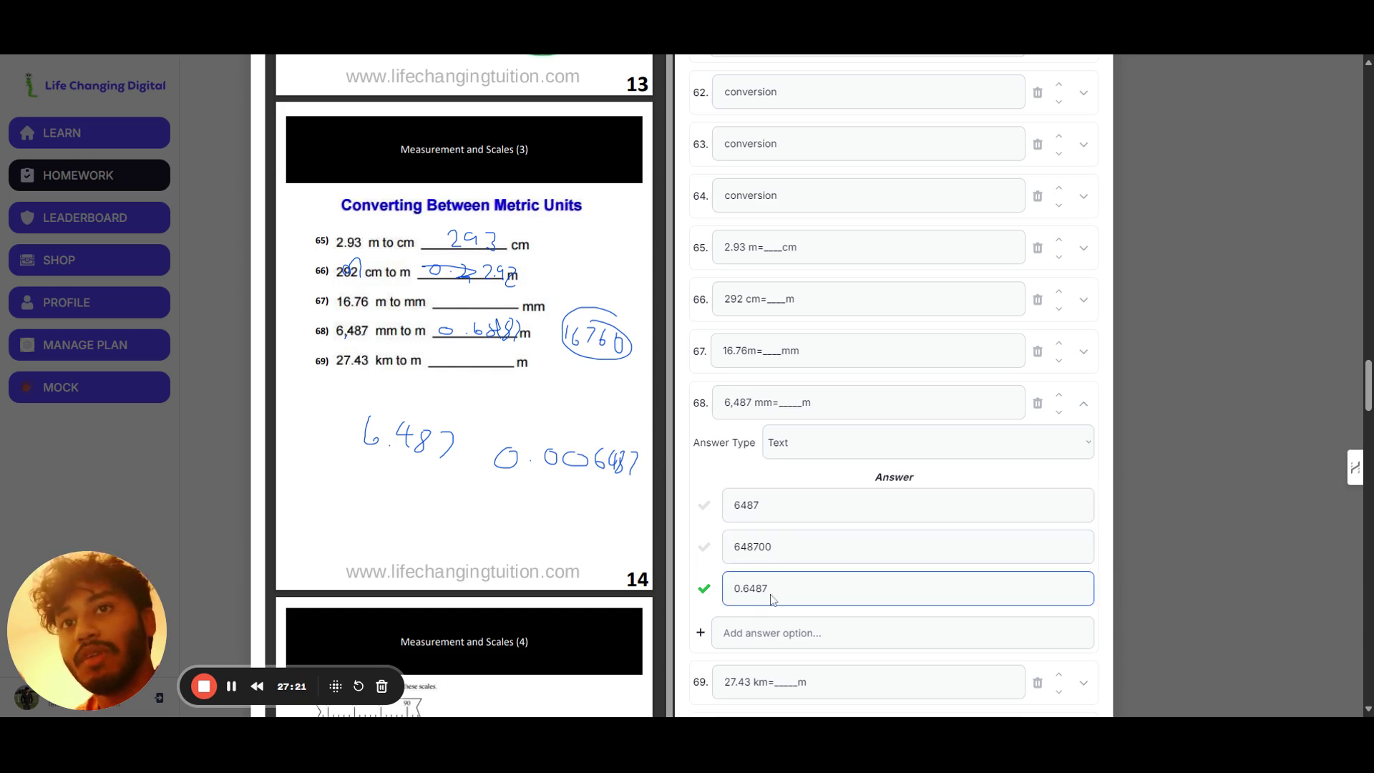
pyautogui.click(707, 594)
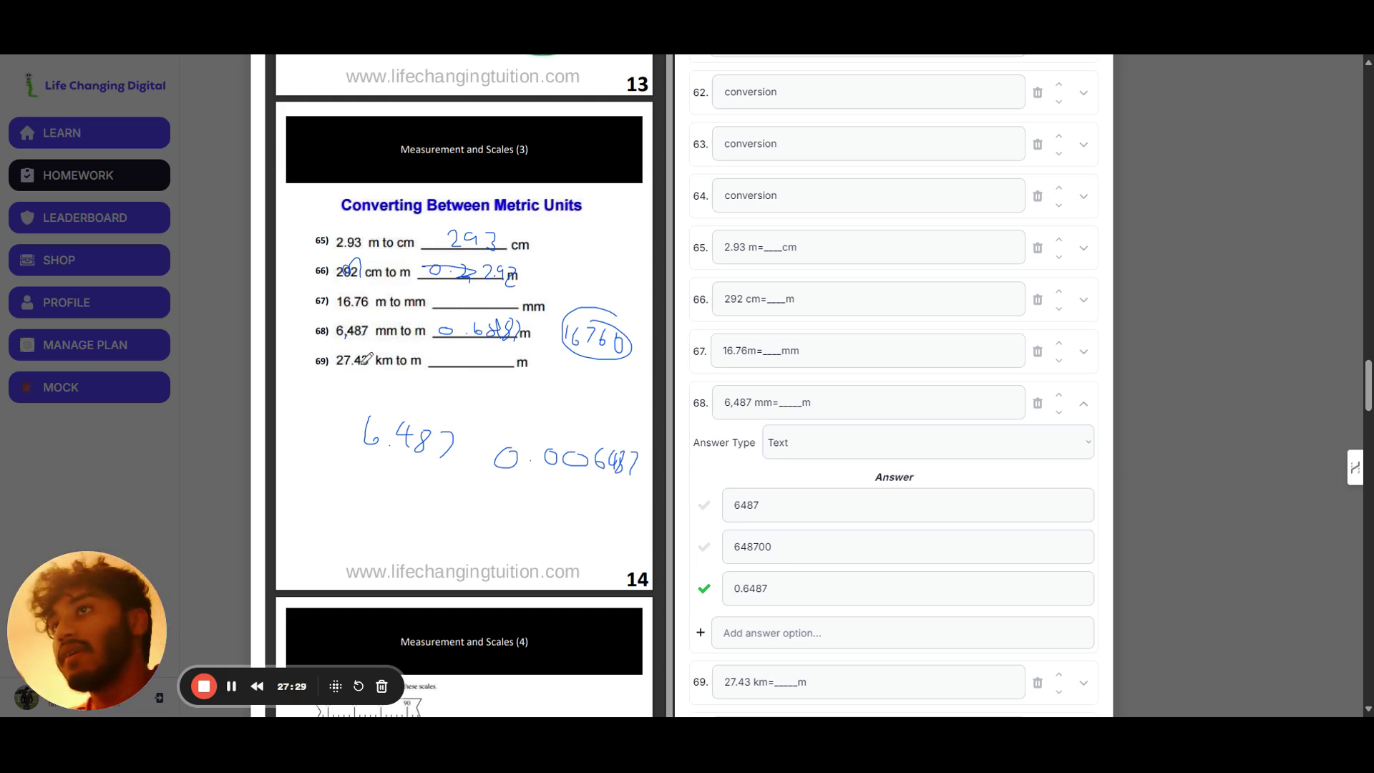
# Handwrite 27430 m as the answer to question 69 on the metric conversion worksheet.
pyautogui.scroll(5, 363, 352)
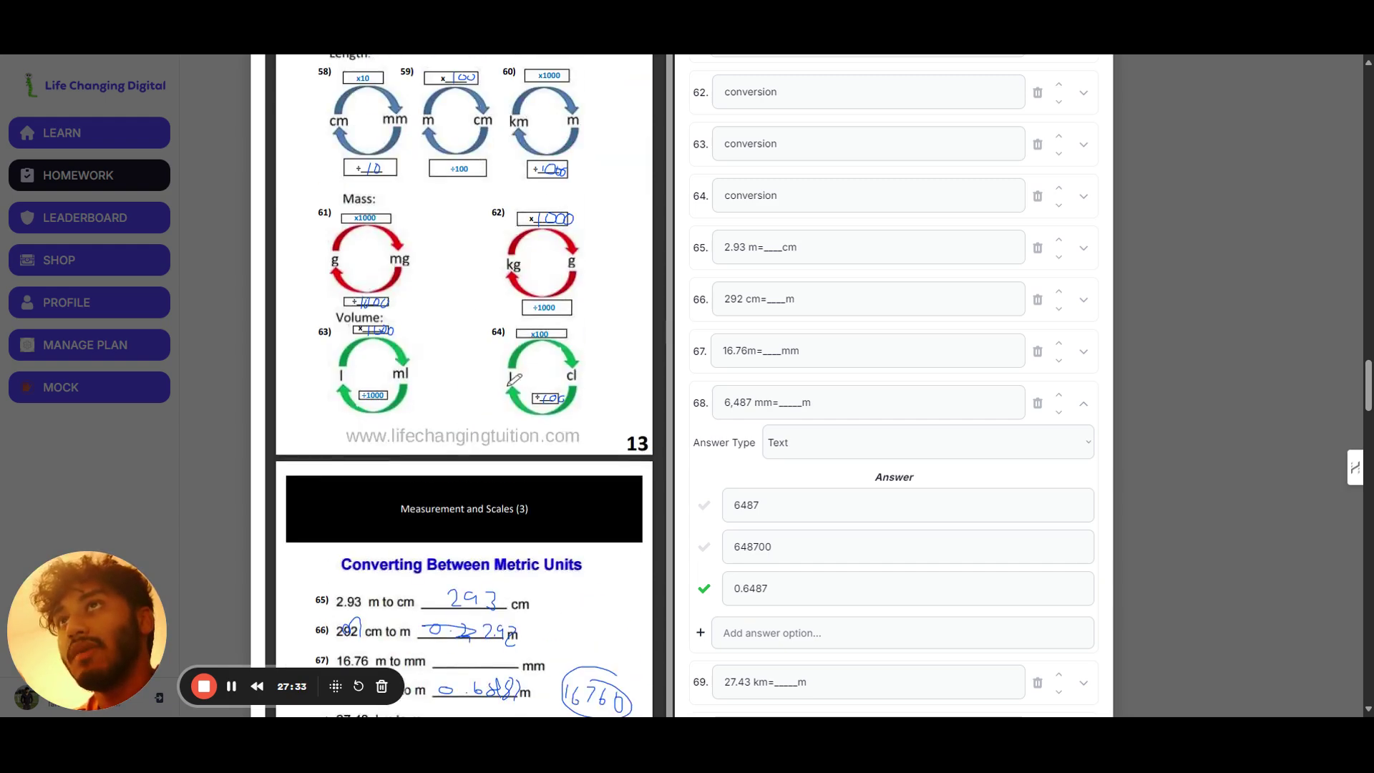
pyautogui.scroll(-4, 532, 309)
pyautogui.moveTo(439, 425); pyautogui.dragTo(510, 433)
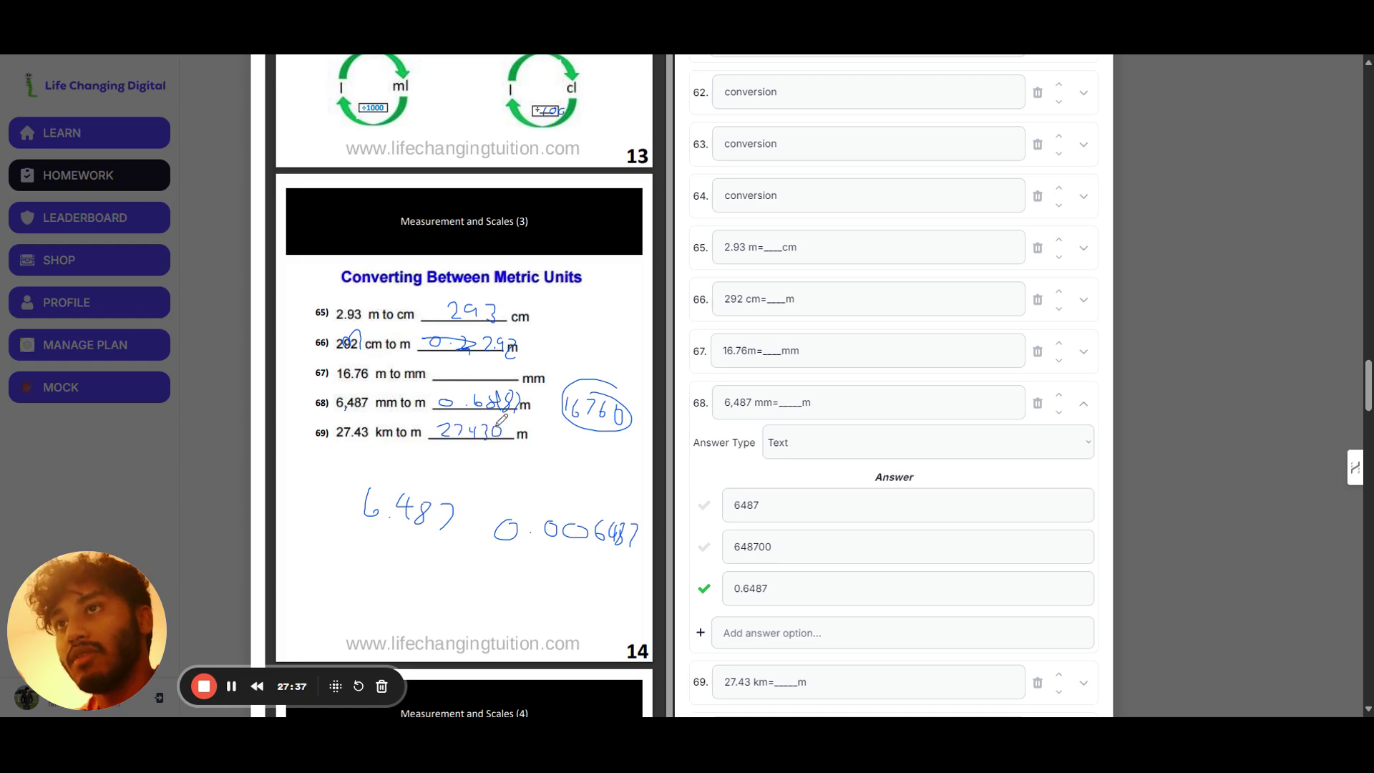
# Mark the divisions between 70 and 80 on question 70's scale and handwrite 76 cm as its answer.
pyautogui.scroll(-8, 500, 430)
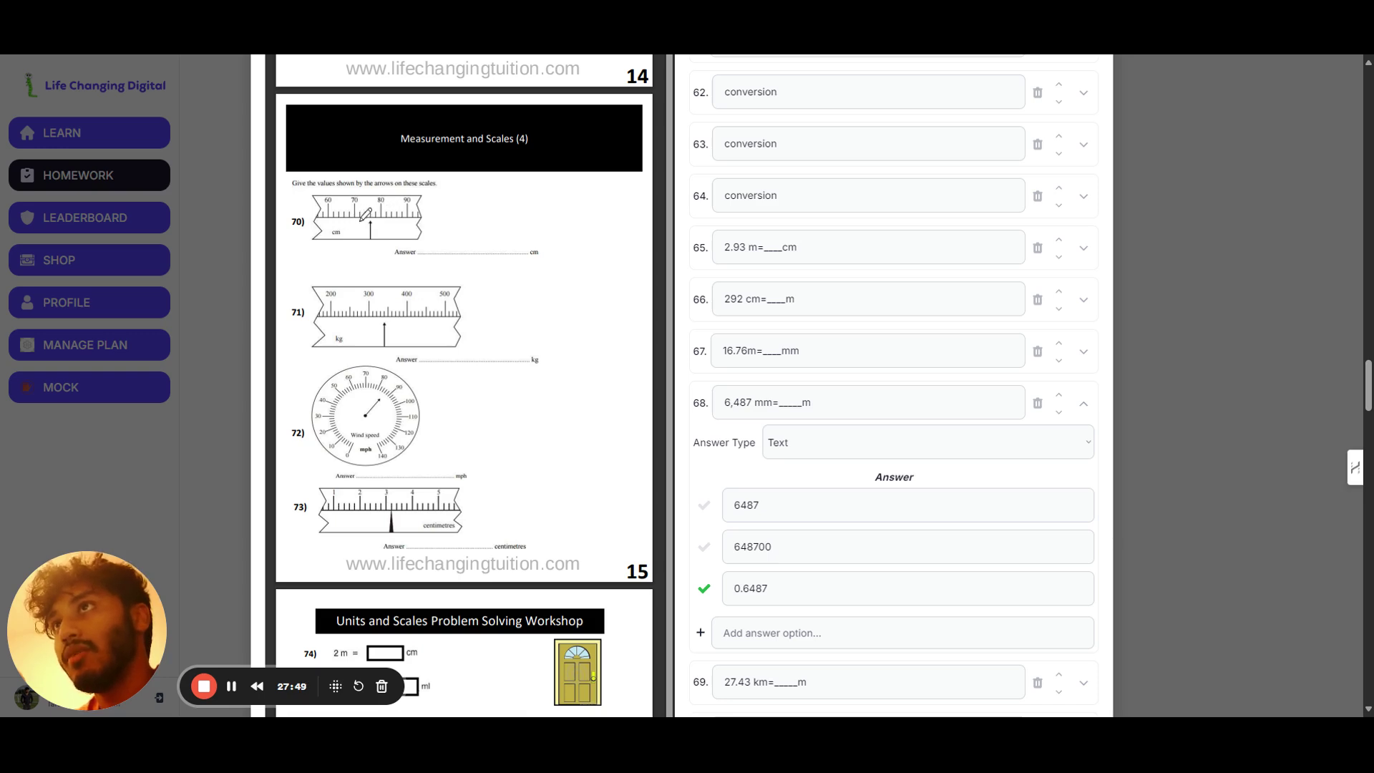
pyautogui.moveTo(356, 214); pyautogui.dragTo(380, 217)
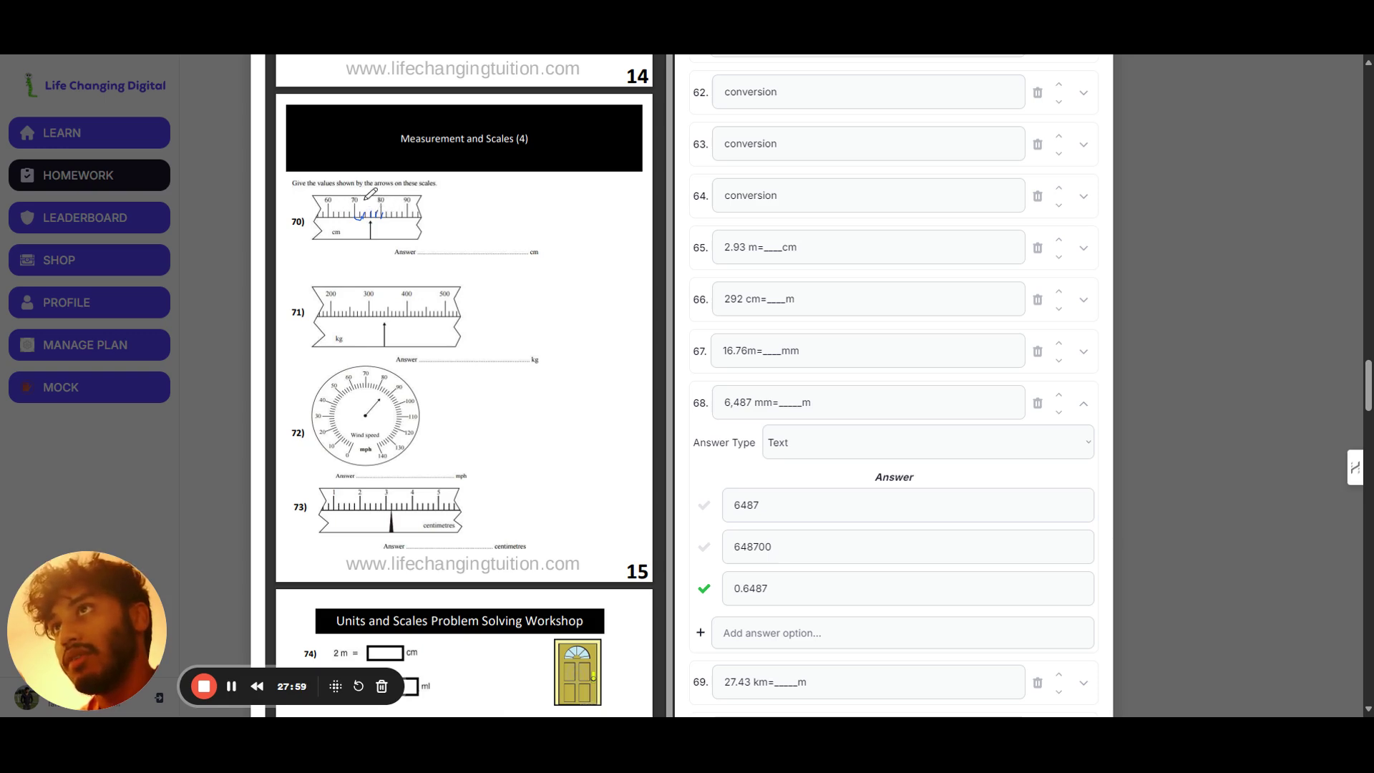
pyautogui.moveTo(456, 236); pyautogui.dragTo(465, 248)
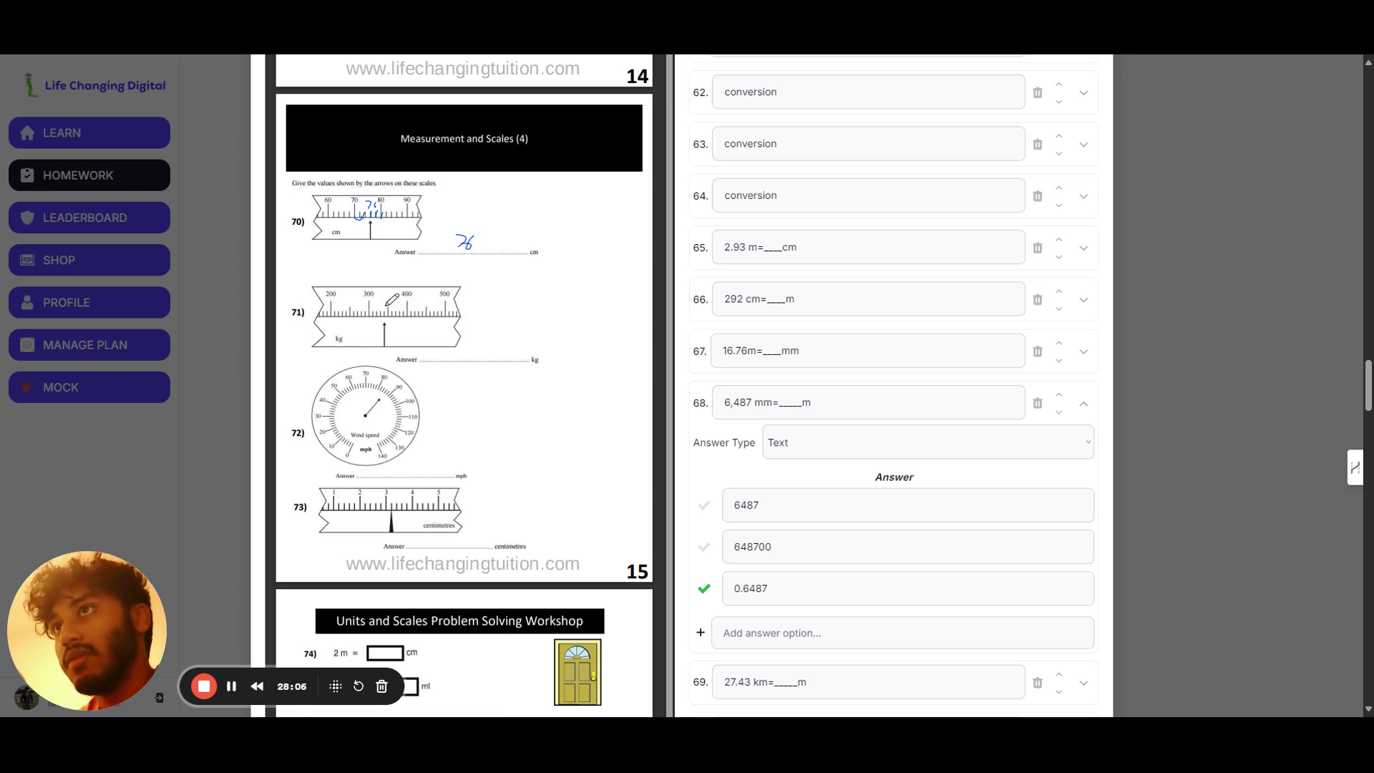
# Mark the 350 midpoint on question 71's scale and handwrite 340 kg as its answer.
pyautogui.moveTo(387, 296)
pyautogui.mouseDown()
pyautogui.moveTo(388, 315)
pyautogui.moveTo(387, 279)
pyautogui.moveTo(399, 278)
pyautogui.mouseUp()
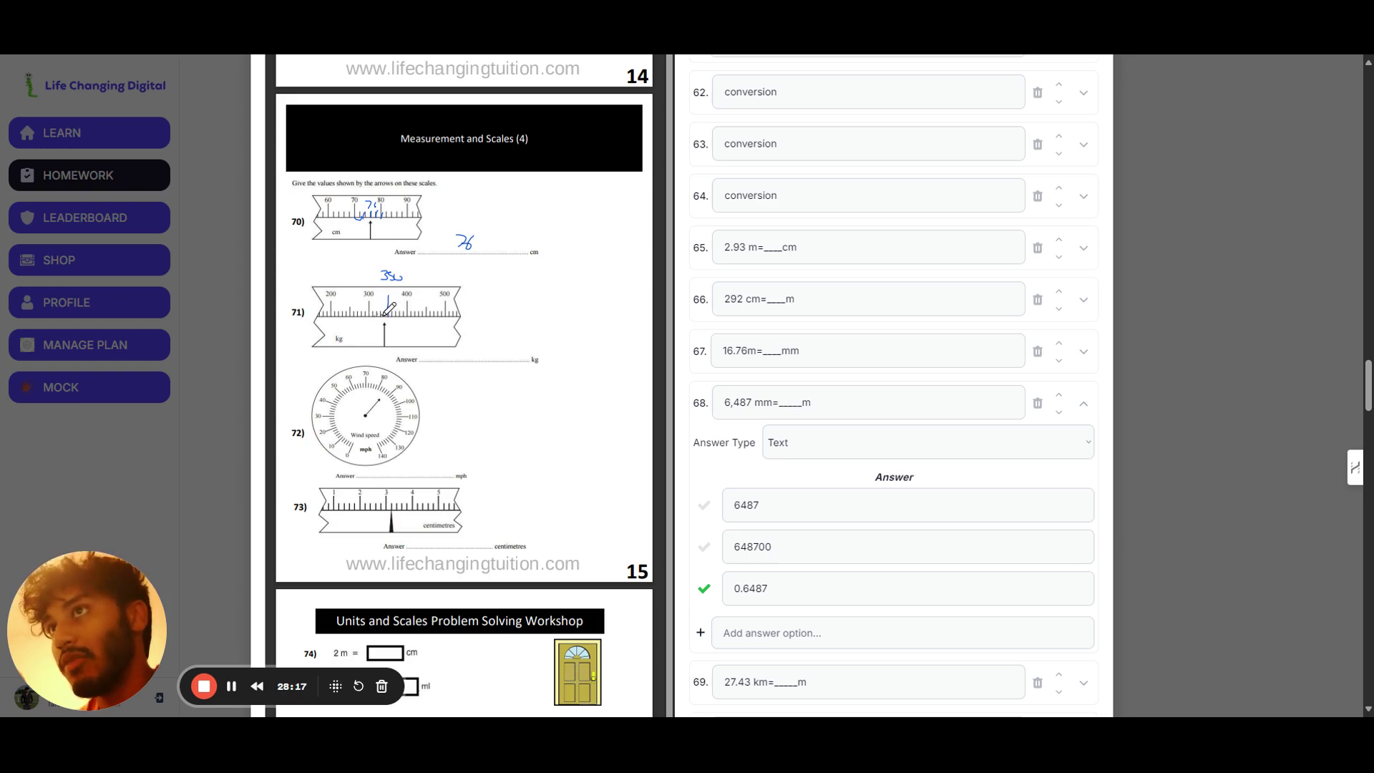
pyautogui.moveTo(444, 351); pyautogui.dragTo(470, 363)
pyautogui.moveTo(480, 351); pyautogui.dragTo(483, 352)
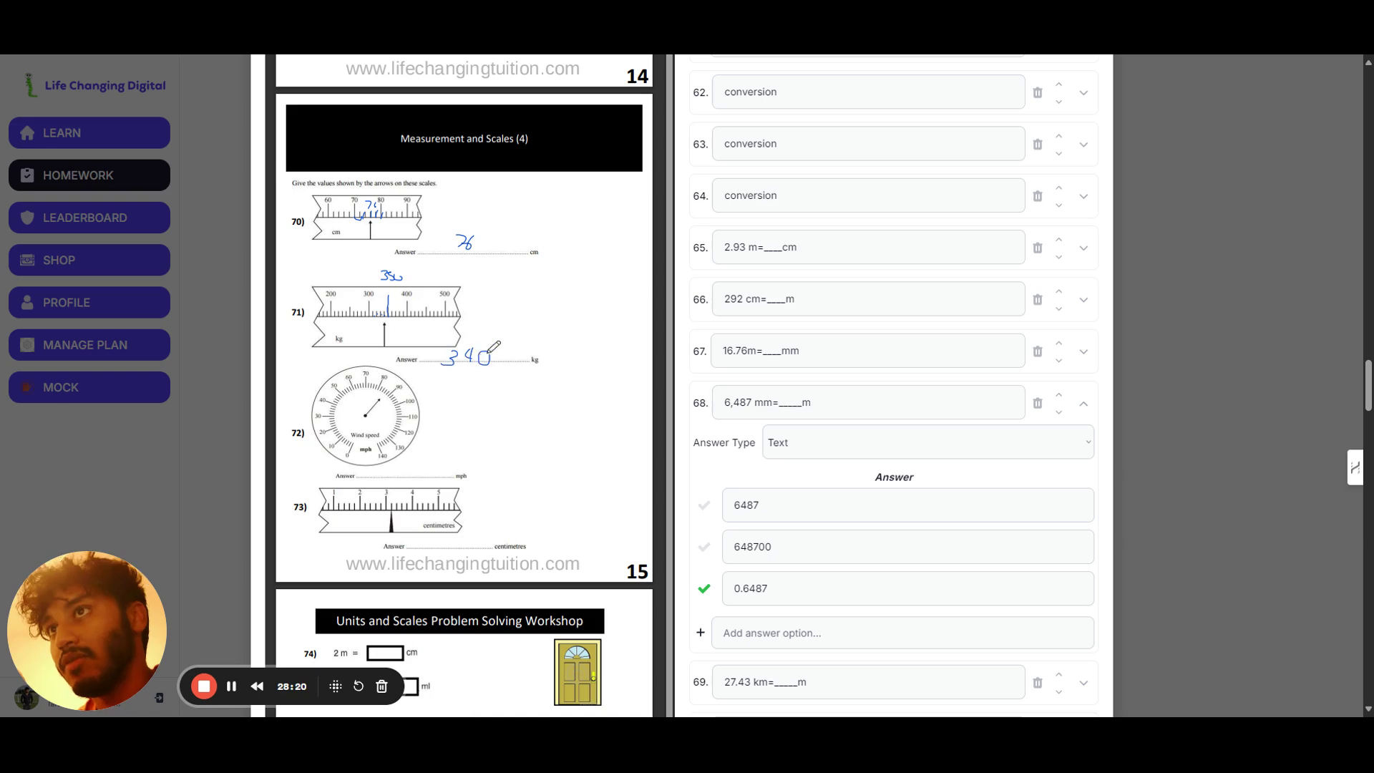
# Handwrite 86 mph as the answer to question 72 and 3.2 centimetres as the answer to question 73.
pyautogui.scroll(-1, 422, 408)
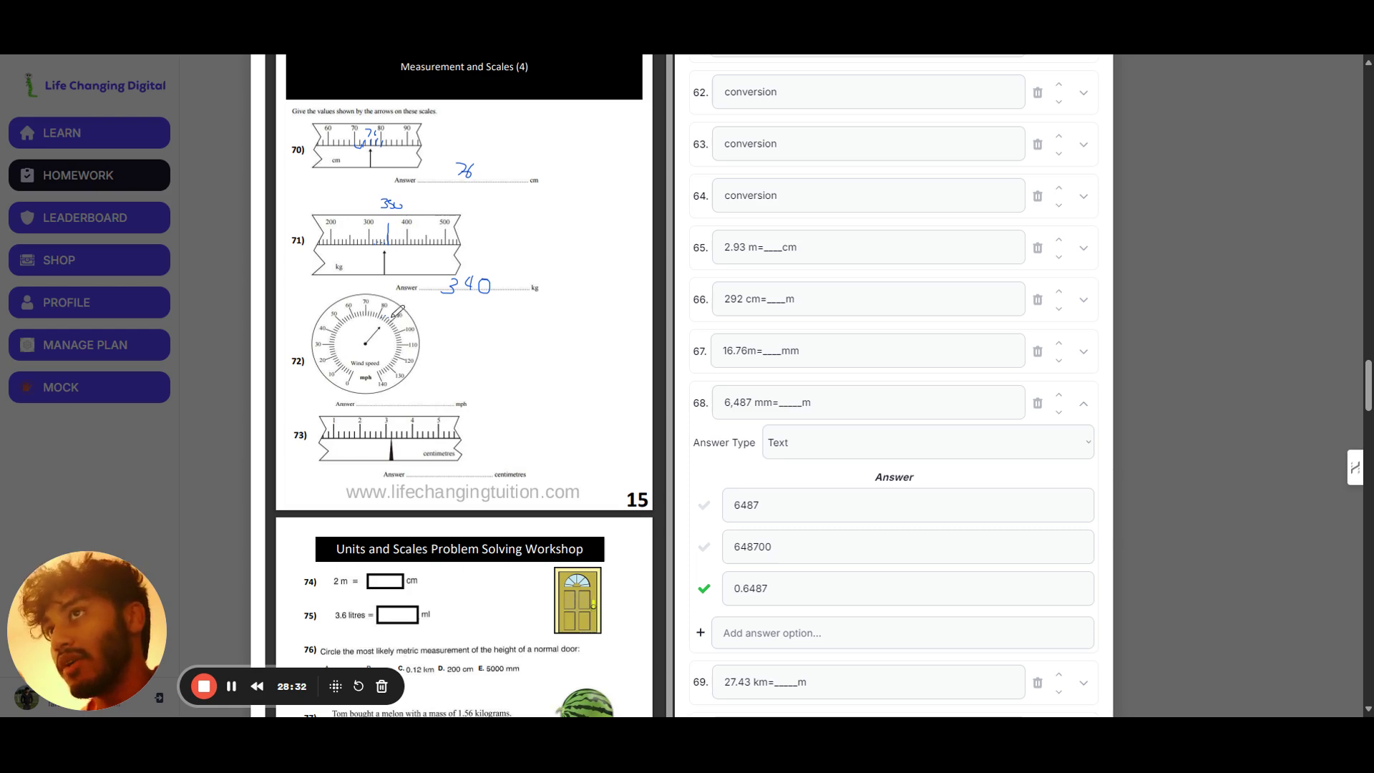
pyautogui.moveTo(423, 389); pyautogui.dragTo(430, 397)
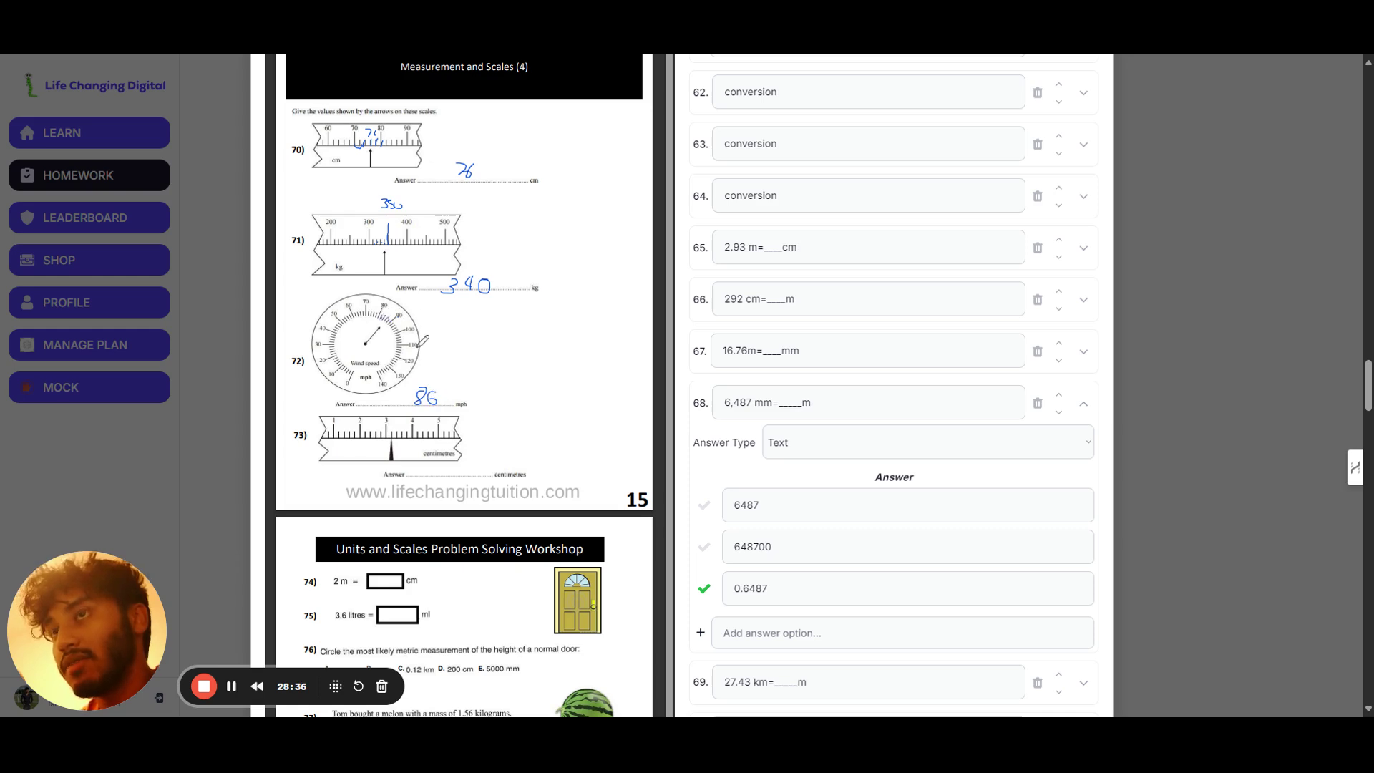
pyautogui.scroll(-1, 423, 329)
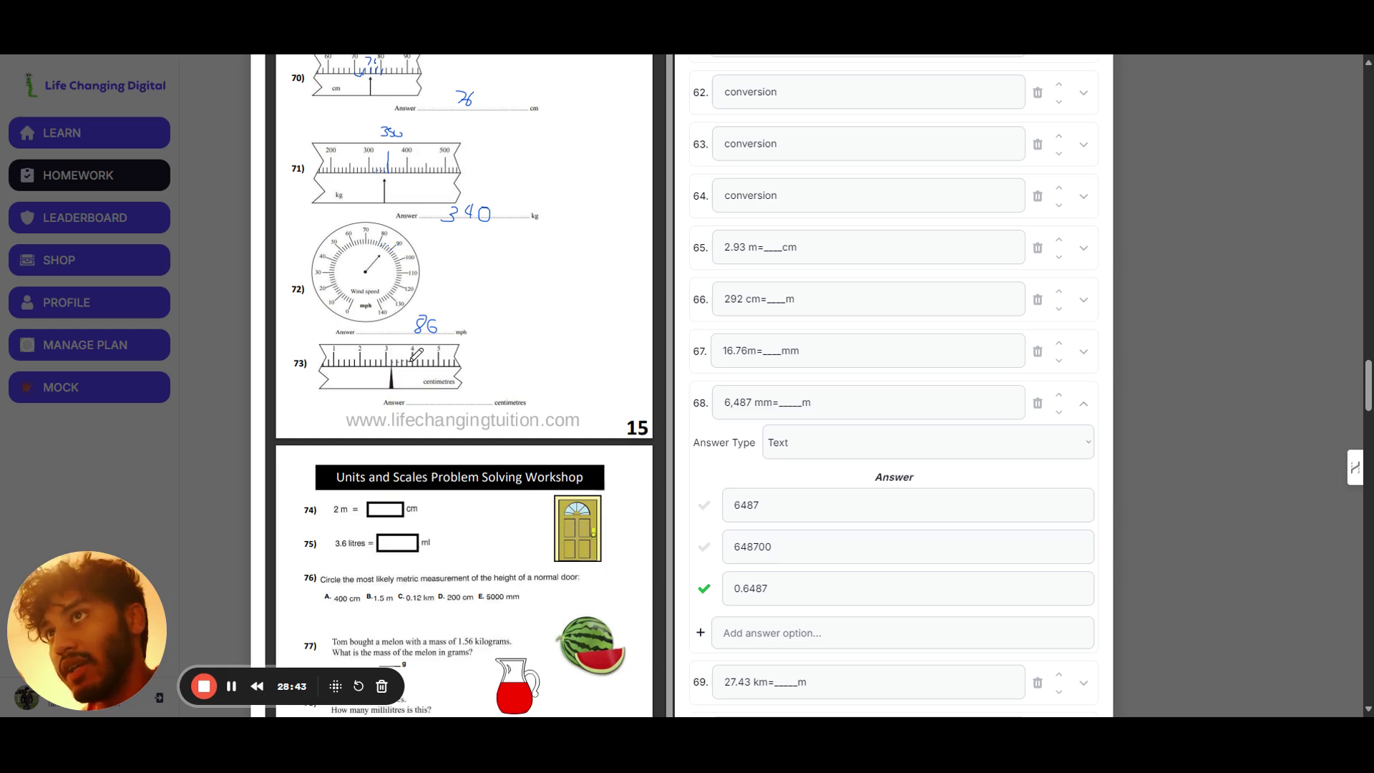
pyautogui.moveTo(423, 391)
pyautogui.mouseDown()
pyautogui.moveTo(425, 405)
pyautogui.moveTo(460, 406)
pyautogui.mouseUp()
pyautogui.click(442, 397)
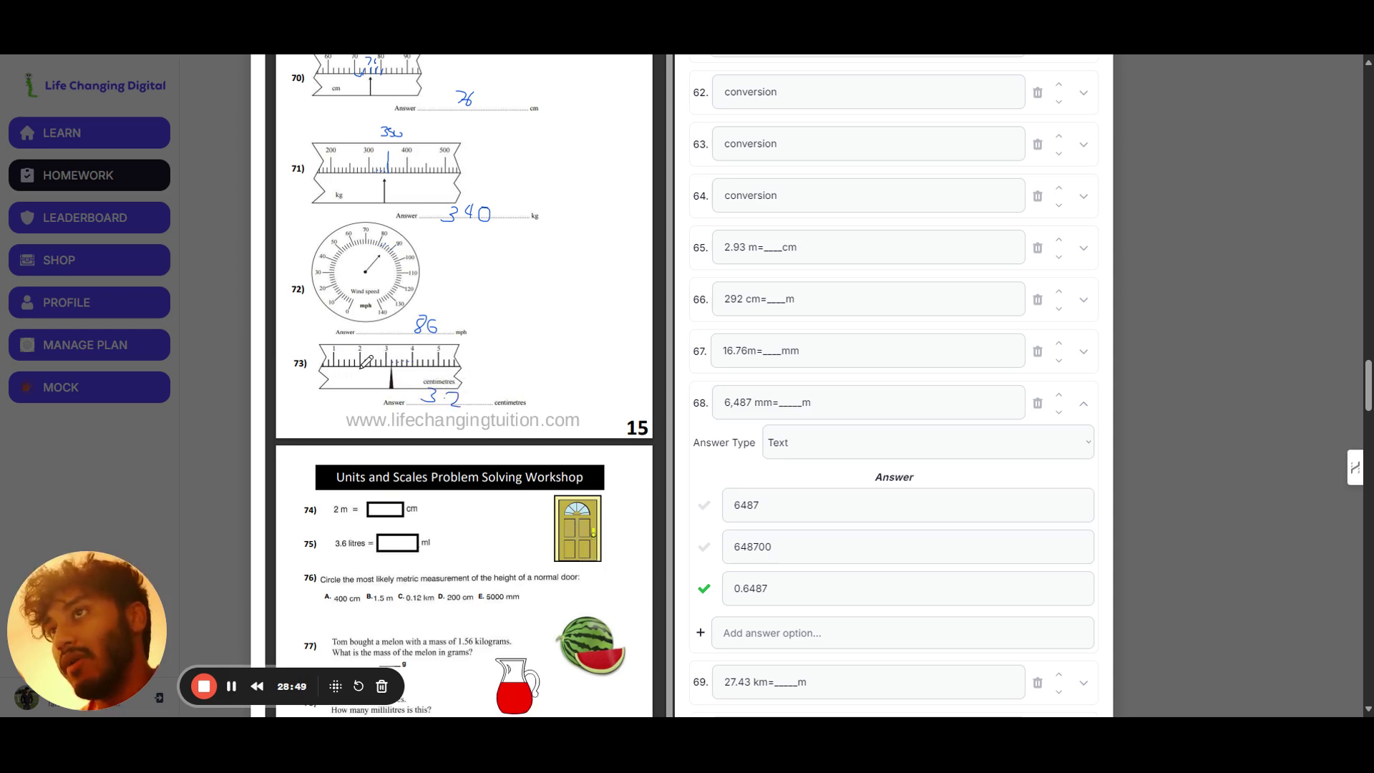
# Underline the section between 2 and 3 on question 73's ruler and jot example decimals starting with 2.1 beside it.
pyautogui.moveTo(372, 366)
pyautogui.mouseDown()
pyautogui.moveTo(361, 367)
pyautogui.moveTo(390, 366)
pyautogui.mouseUp()
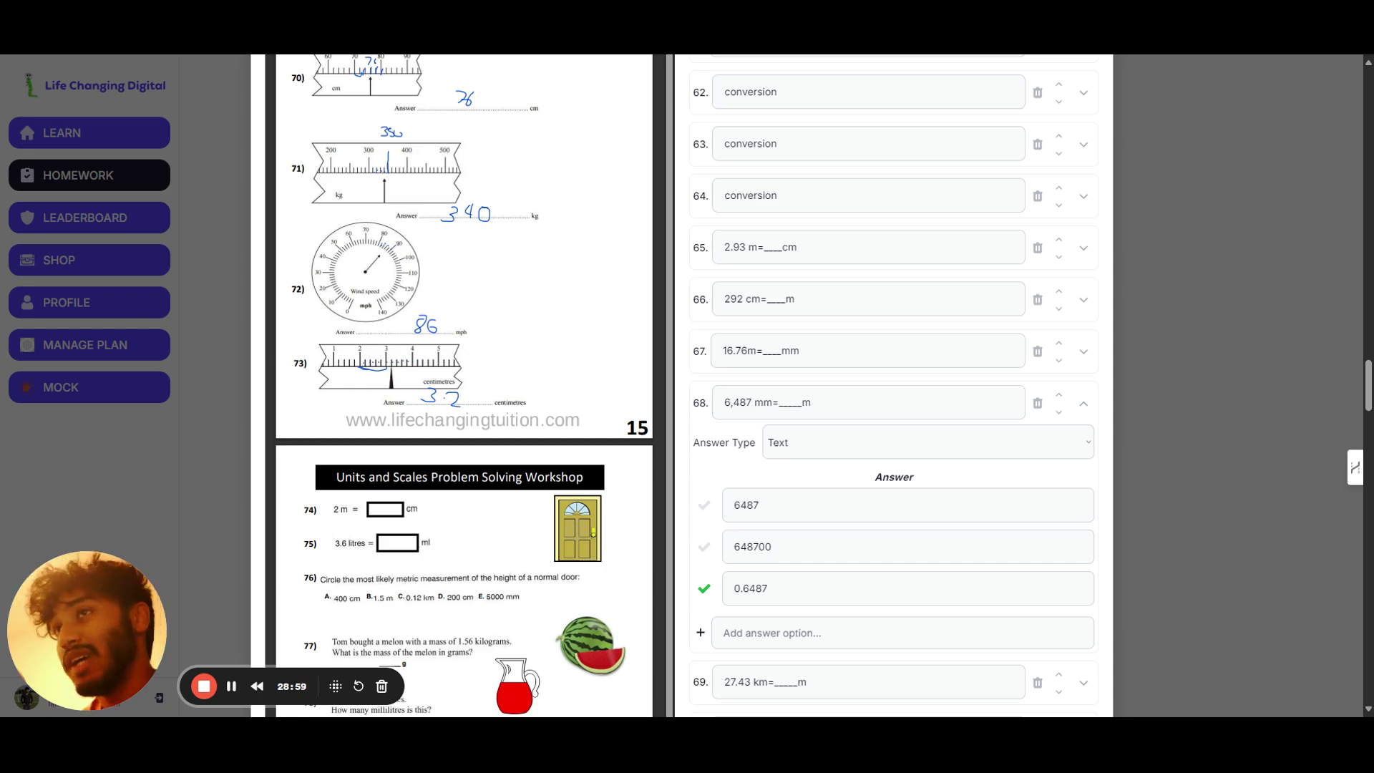
pyautogui.moveTo(513, 339)
pyautogui.mouseDown()
pyautogui.moveTo(596, 356)
pyautogui.moveTo(558, 344)
pyautogui.moveTo(567, 355)
pyautogui.mouseUp()
pyautogui.click(534, 351)
pyautogui.click(572, 352)
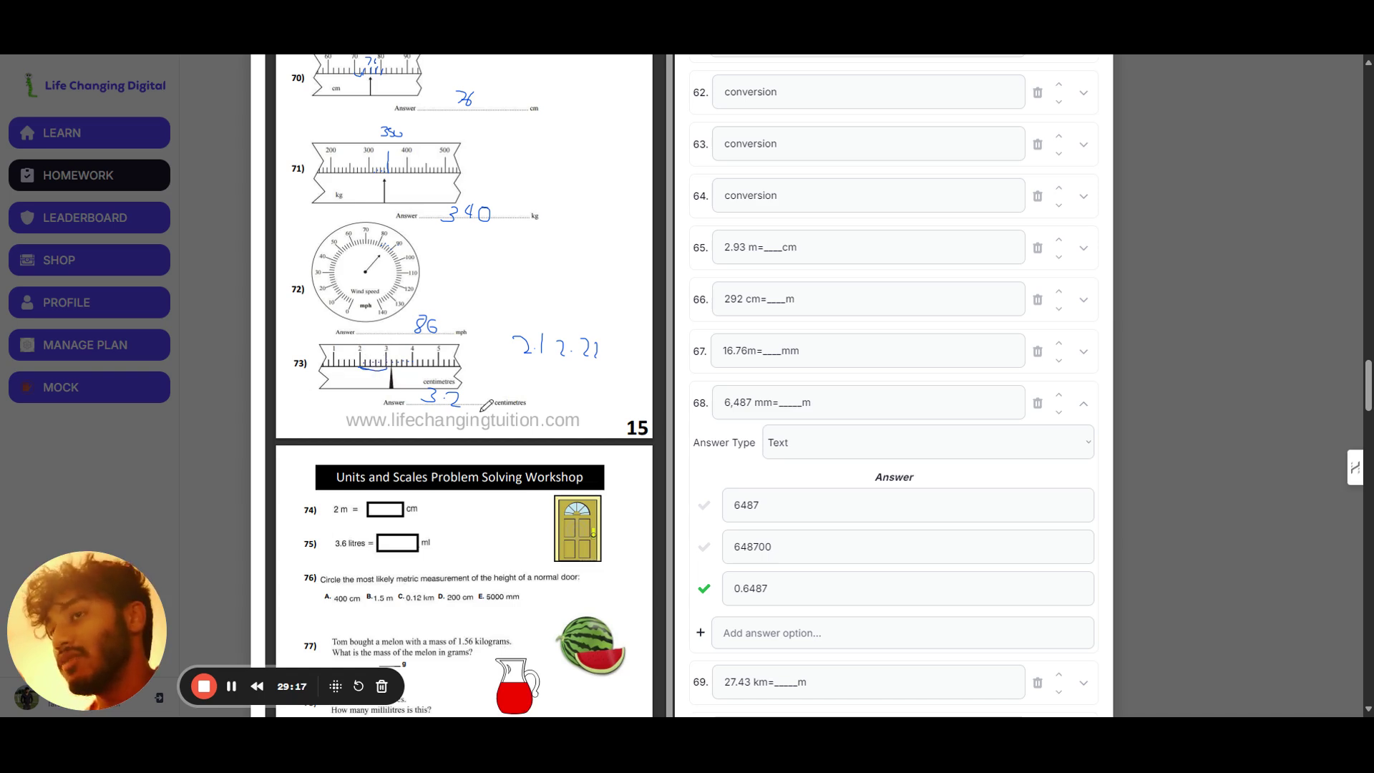
# Fill in 200 cm for question 74 and 3600 ml for question 75.
pyautogui.scroll(-3, 427, 422)
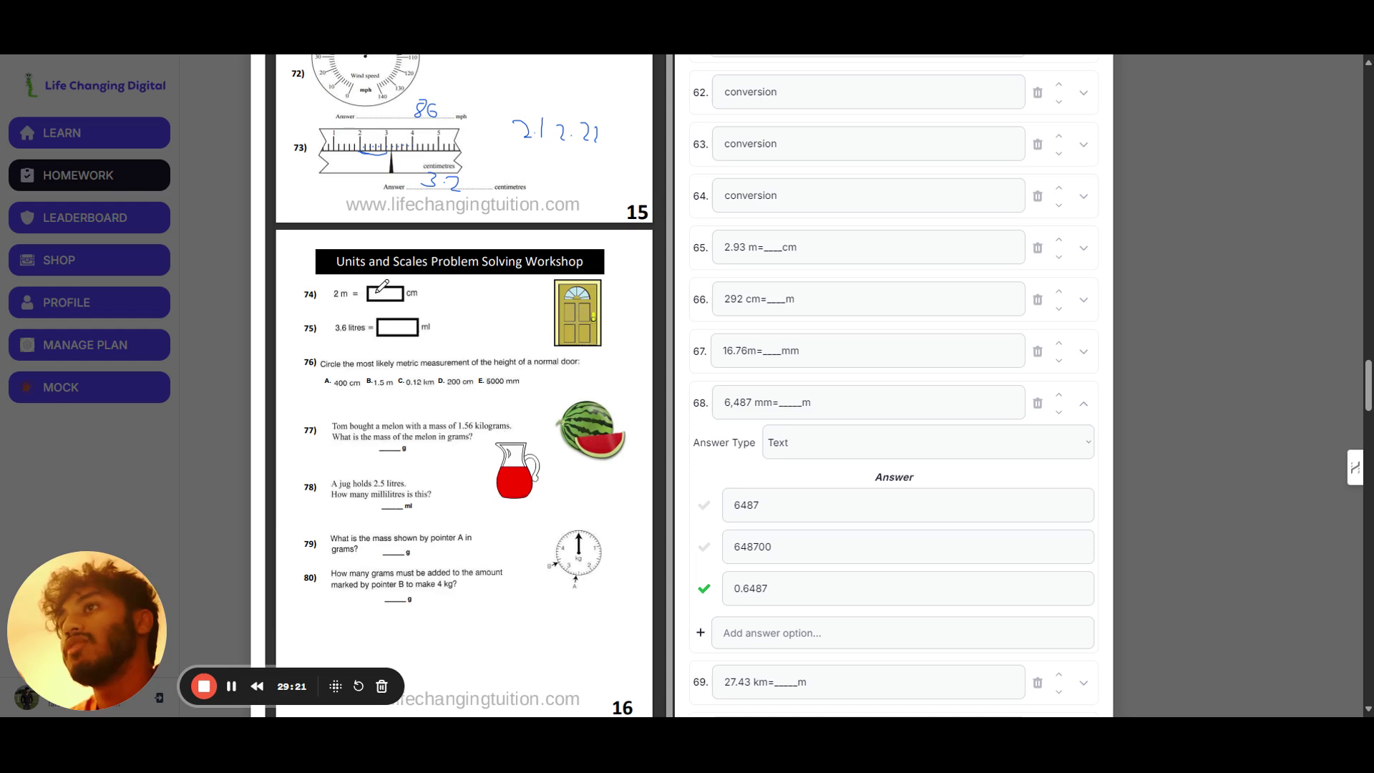
pyautogui.moveTo(377, 284); pyautogui.dragTo(392, 290)
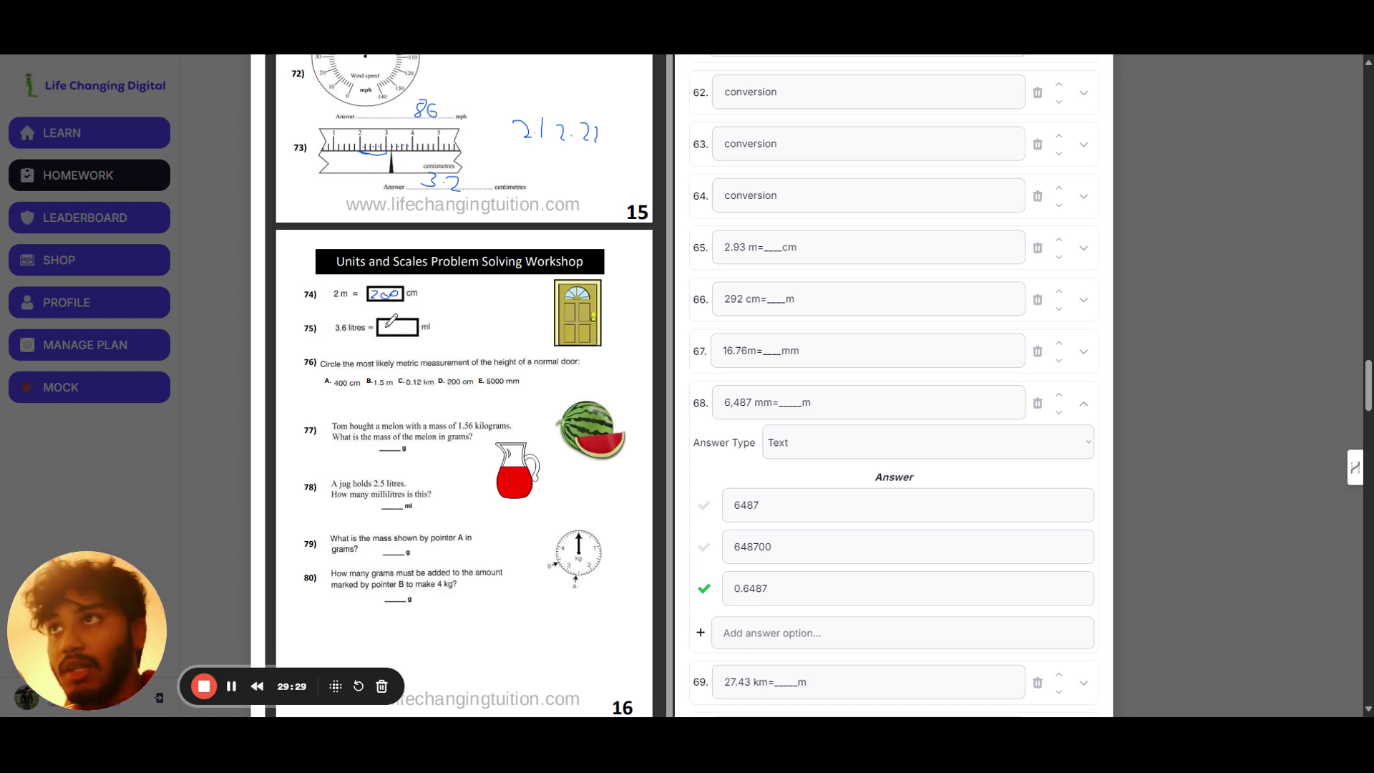
pyautogui.moveTo(382, 324); pyautogui.dragTo(410, 328)
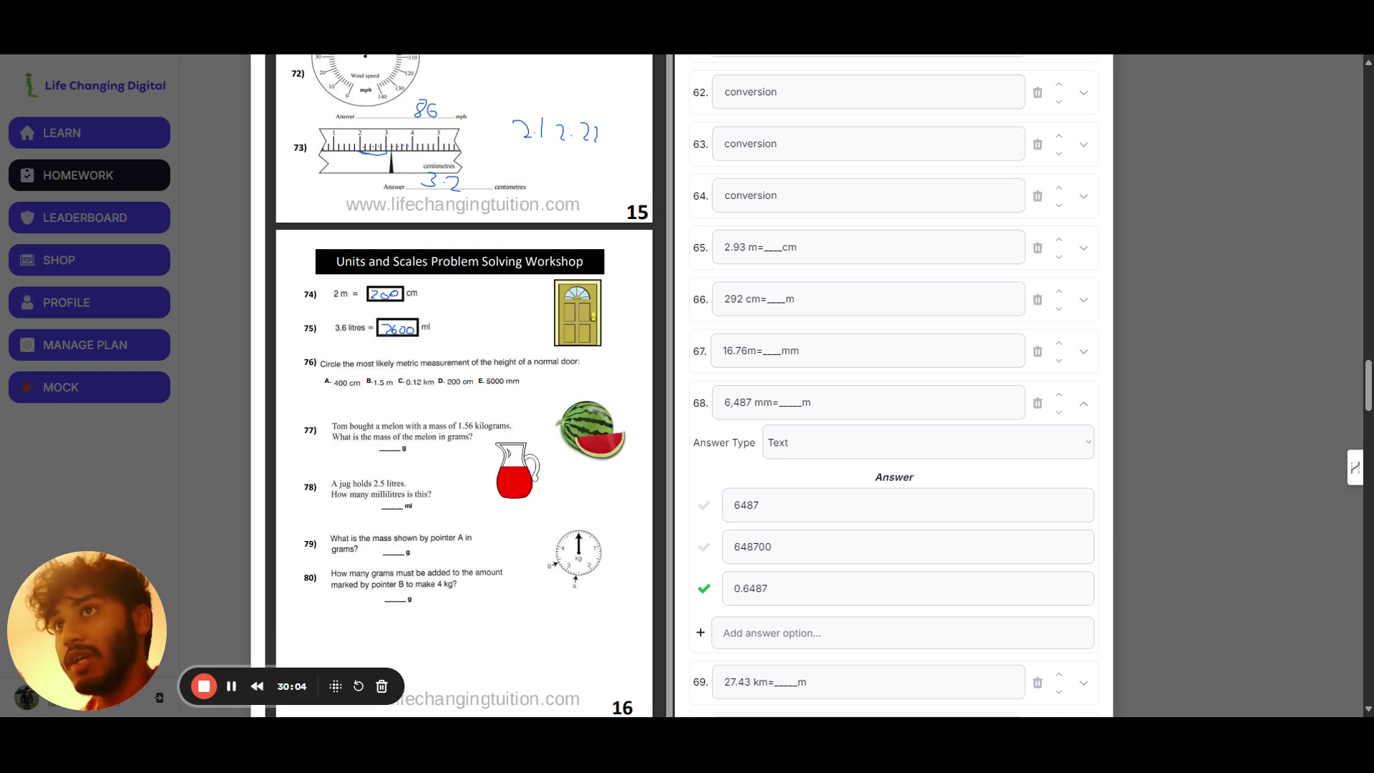
# Circle option D, 200 cm, for question 76 and handwrite 1560 g as the answer to question 77.
pyautogui.moveTo(440, 373)
pyautogui.mouseDown()
pyautogui.moveTo(478, 383)
pyautogui.moveTo(459, 369)
pyautogui.moveTo(434, 381)
pyautogui.mouseUp()
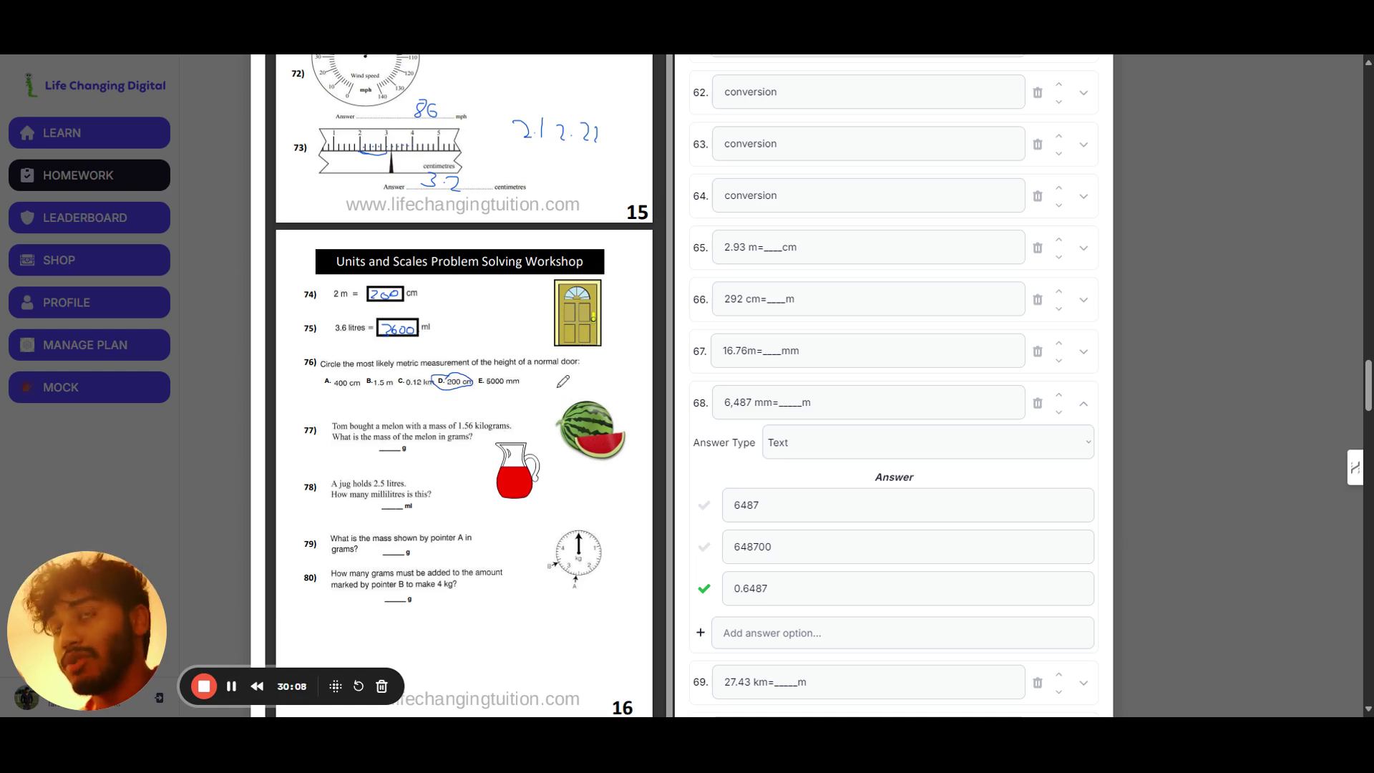
pyautogui.scroll(-1, 535, 376)
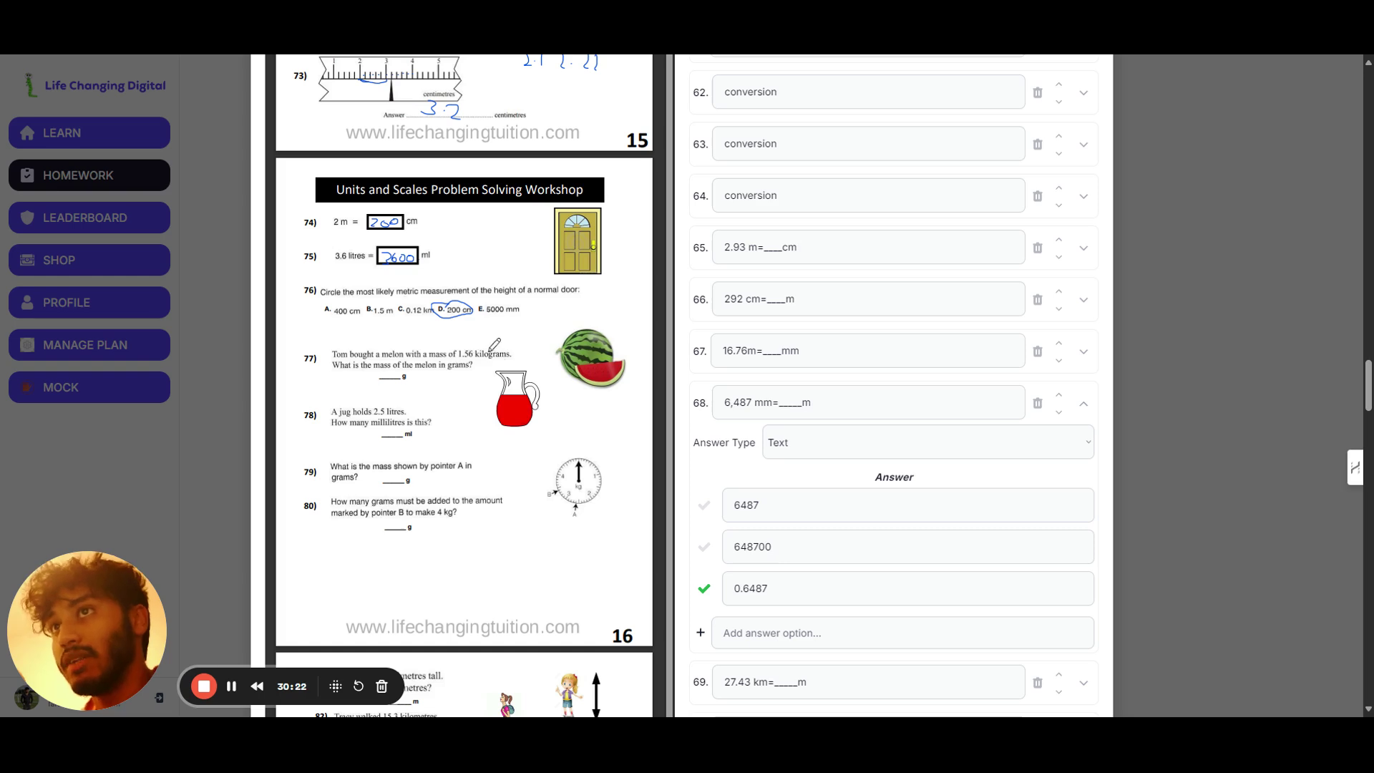
pyautogui.moveTo(372, 371); pyautogui.dragTo(398, 373)
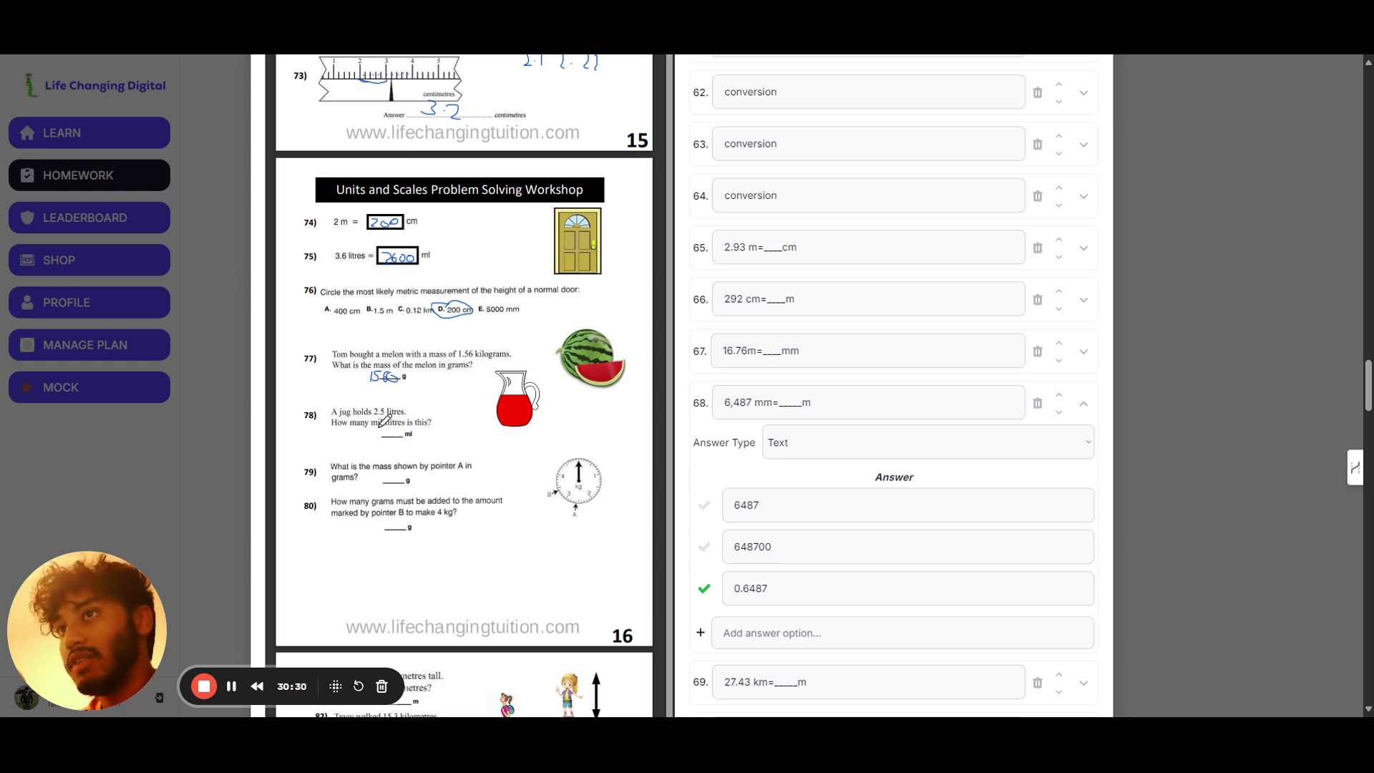
# Handwrite 2500 ml as the answer to question 78 and 2600 g as the answer to question 79.
pyautogui.moveTo(383, 424); pyautogui.dragTo(406, 424)
pyautogui.scroll(-1, 405, 425)
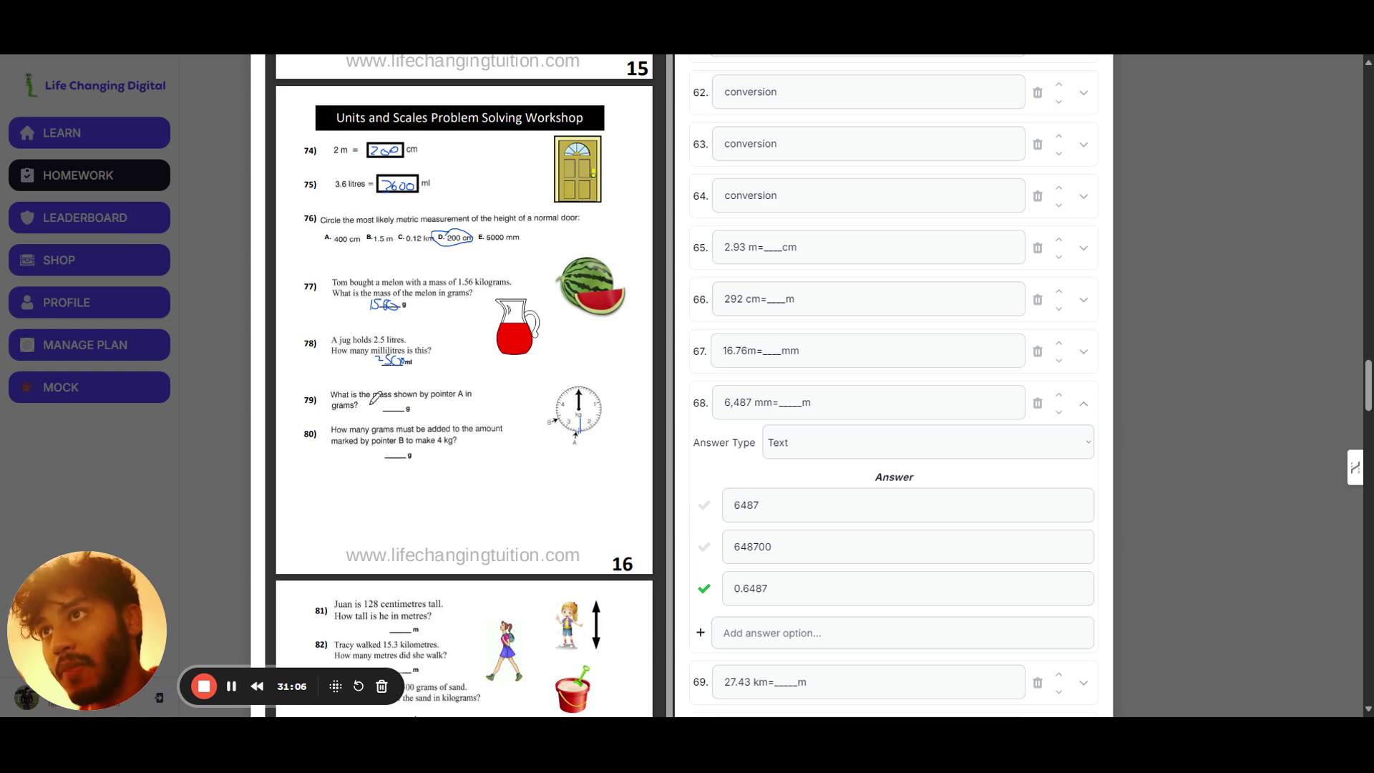
pyautogui.moveTo(382, 408); pyautogui.dragTo(403, 413)
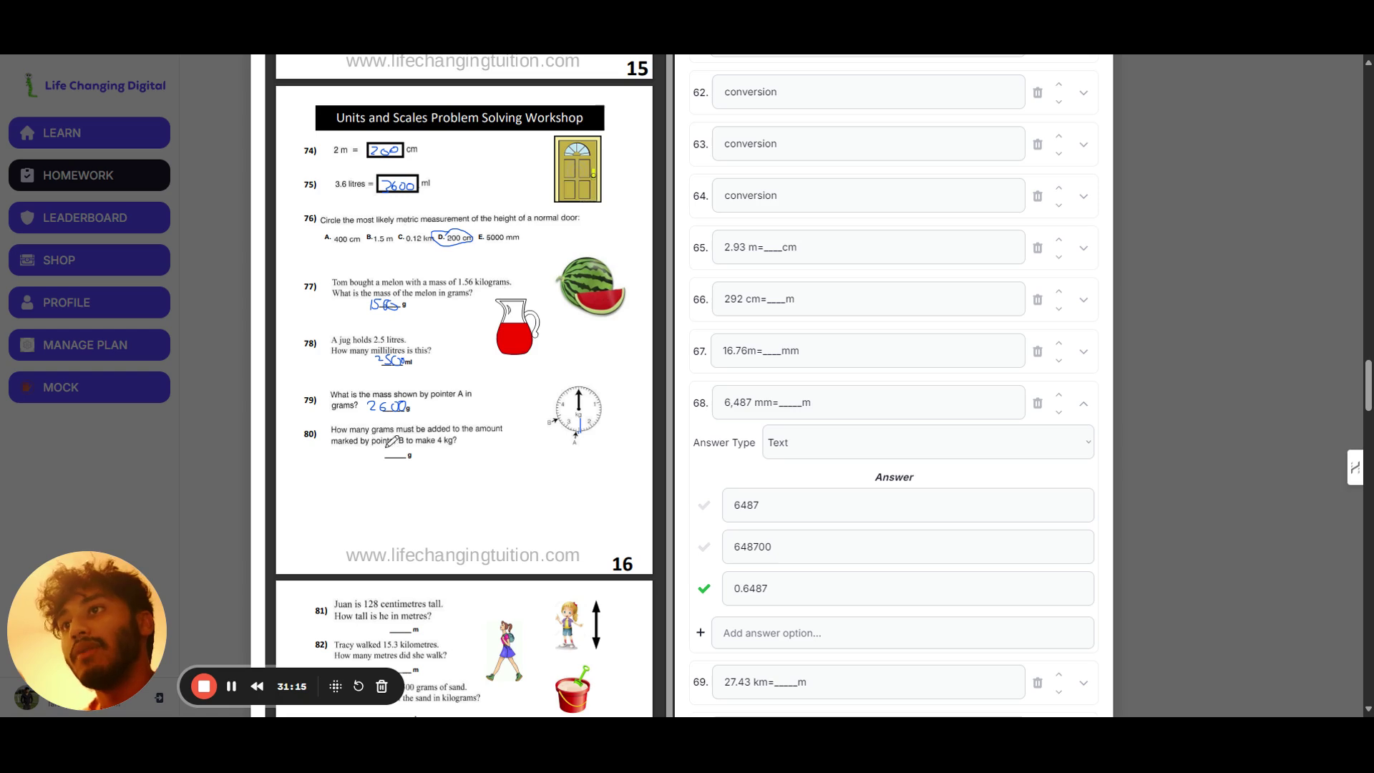
# Underline pointer B and 4 kg in question 80, jot 3400 + 600 beside it, and write 600 g as the answer.
pyautogui.moveTo(372, 445); pyautogui.dragTo(454, 447)
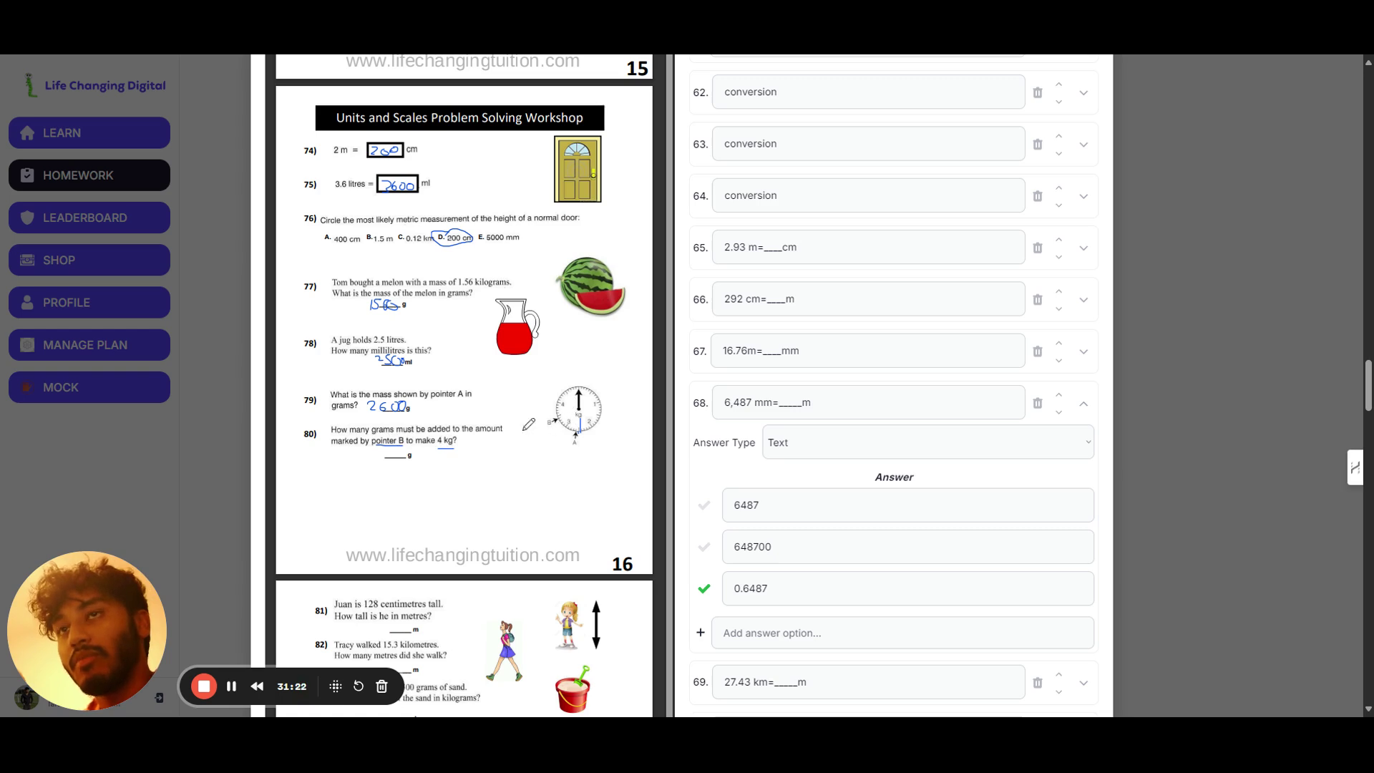
pyautogui.moveTo(516, 430); pyautogui.dragTo(542, 429)
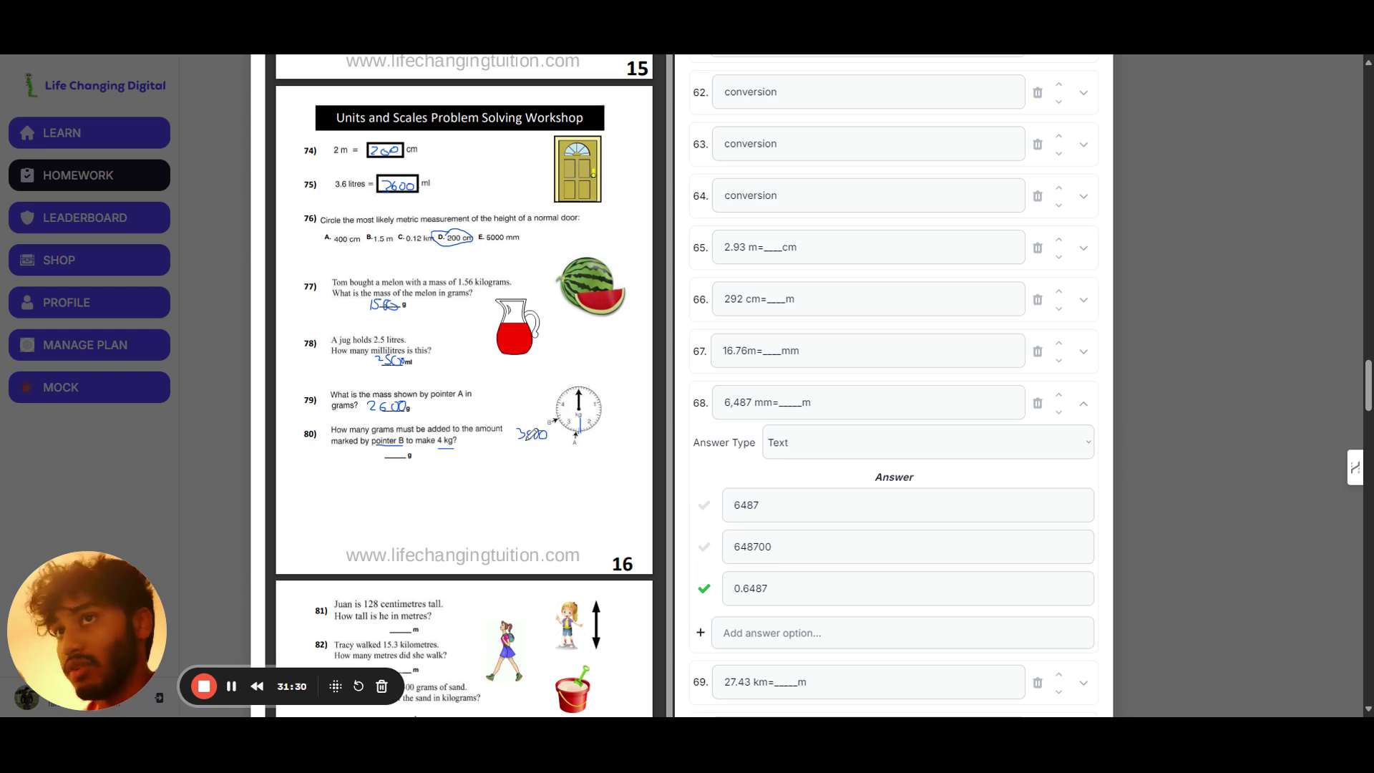
pyautogui.moveTo(527, 452)
pyautogui.mouseDown()
pyautogui.moveTo(564, 453)
pyautogui.moveTo(526, 459)
pyautogui.mouseUp()
pyautogui.moveTo(384, 449); pyautogui.dragTo(406, 451)
# Underline 128 centimetres in question 81 and handwrite 1.28 m as its answer.
pyautogui.scroll(-4, 494, 426)
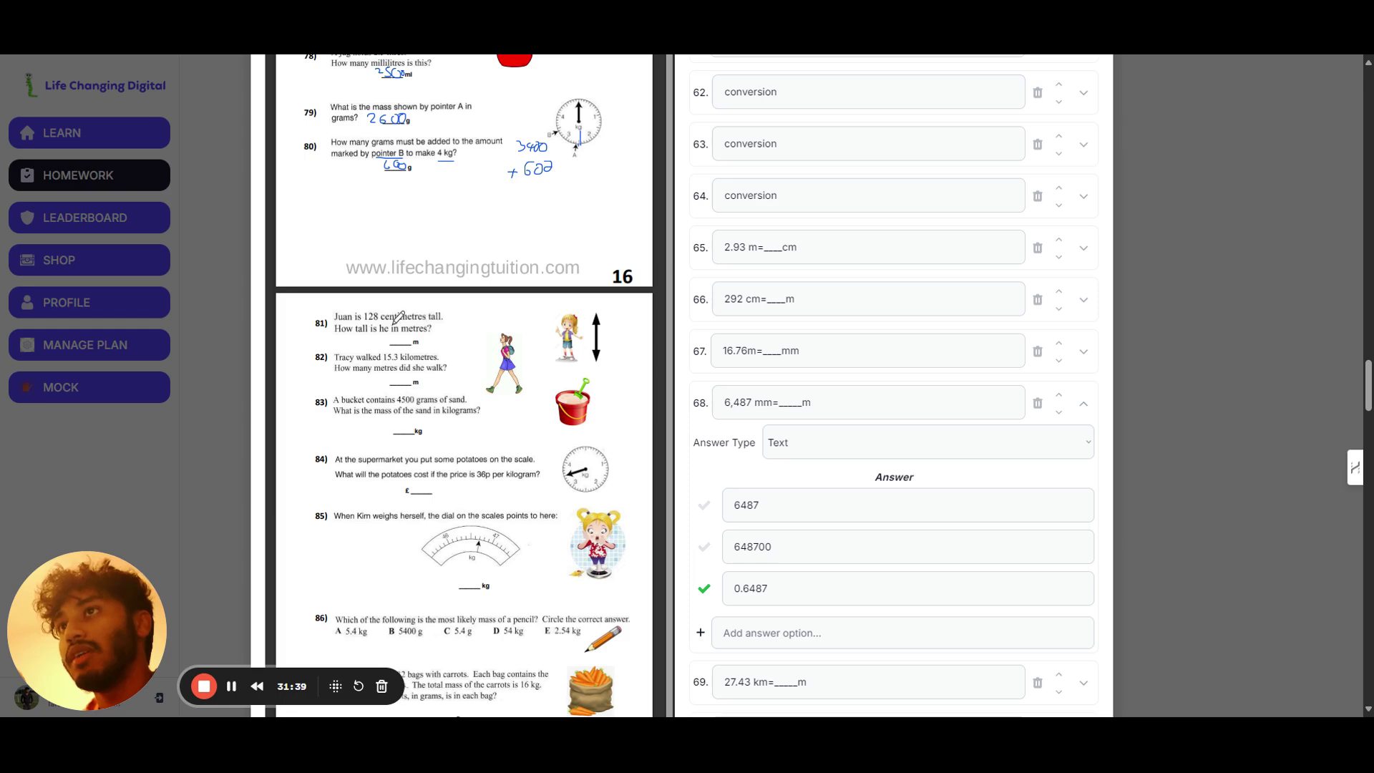
pyautogui.moveTo(367, 324); pyautogui.dragTo(431, 324)
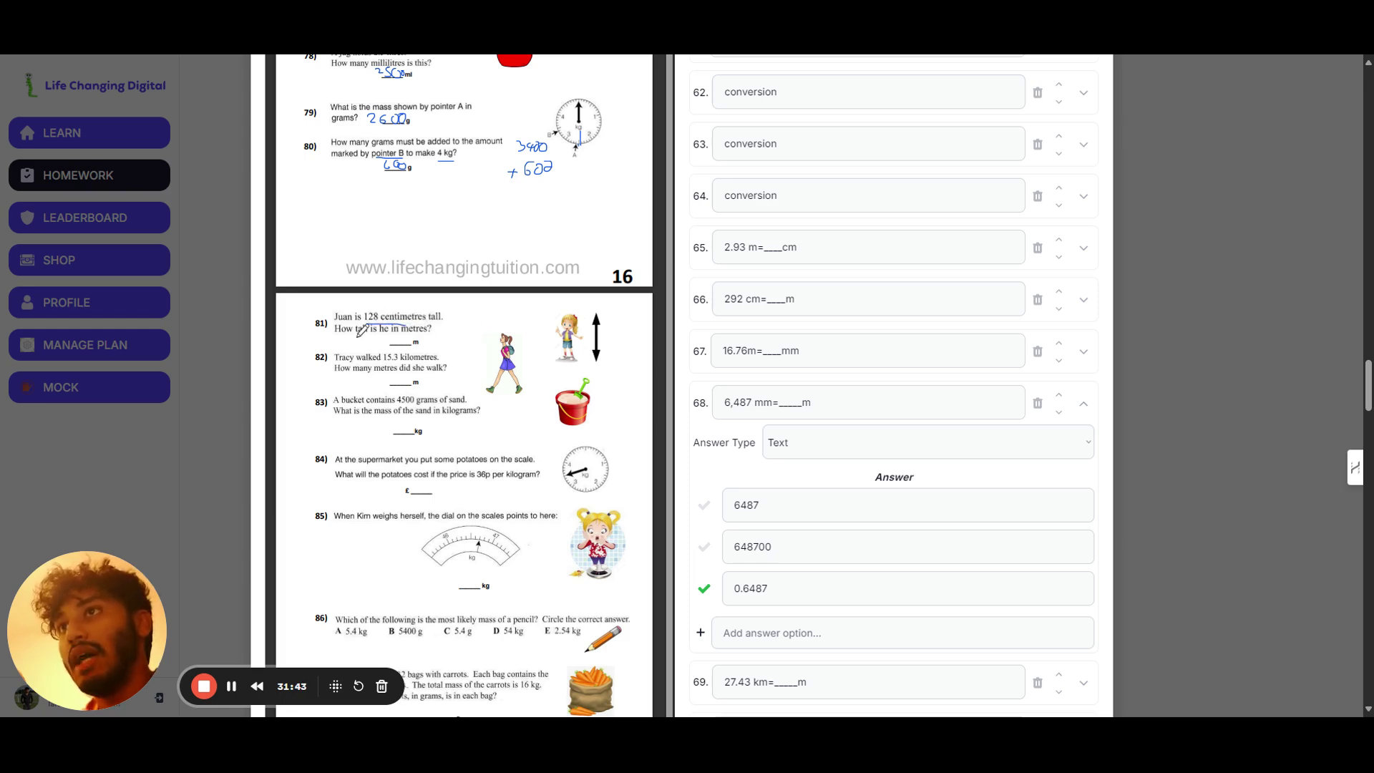
pyautogui.moveTo(389, 342); pyautogui.dragTo(407, 338)
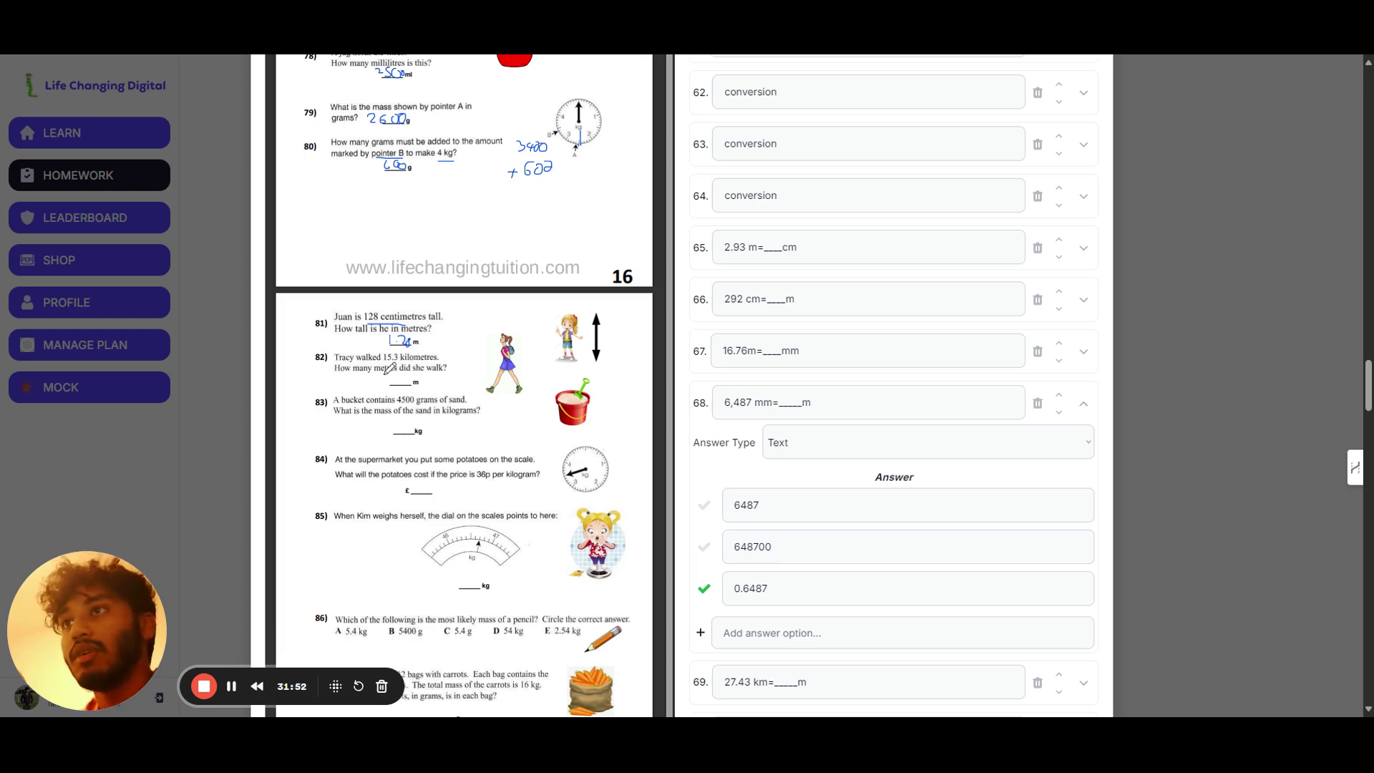
# Handwrite 15300 m as the answer to question 82 and 4.5 kg as the answer to question 83.
pyautogui.moveTo(380, 377); pyautogui.dragTo(412, 375)
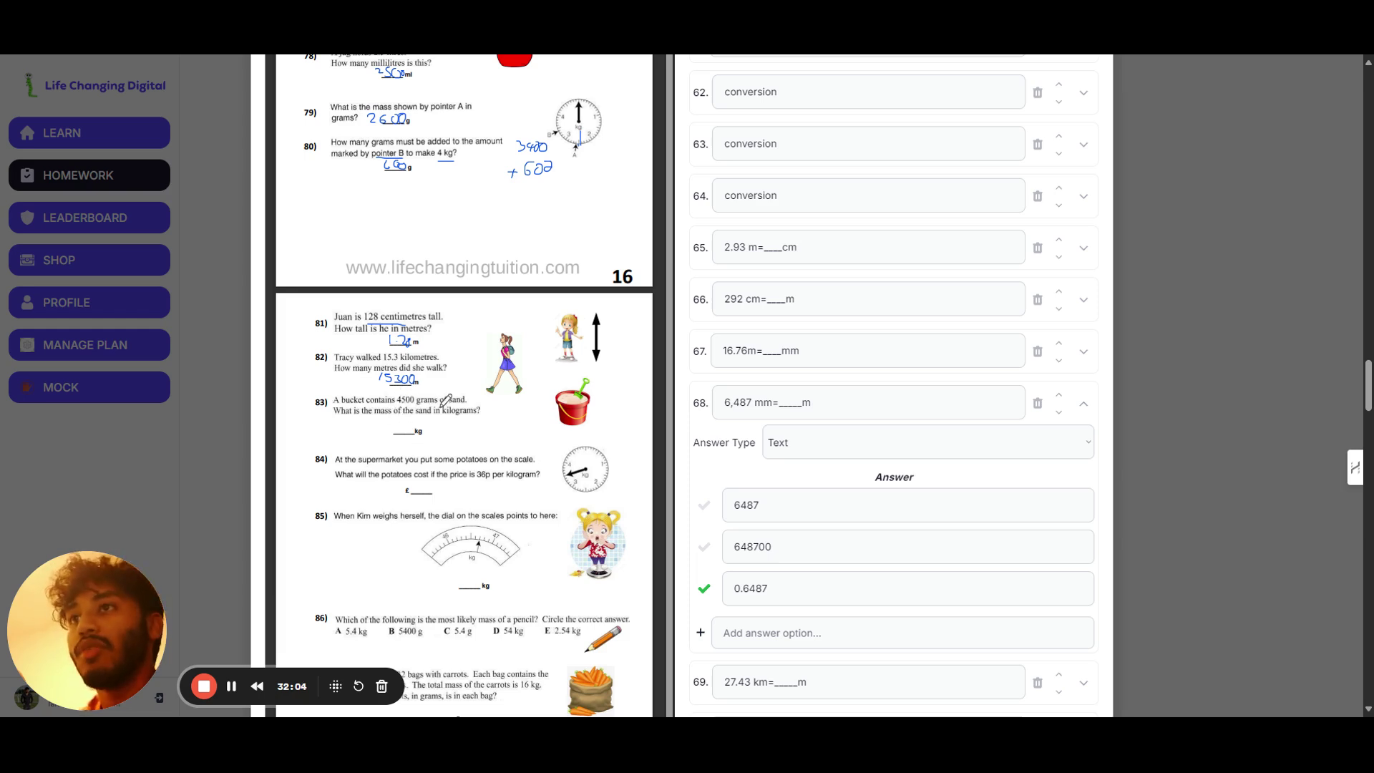
pyautogui.moveTo(395, 417); pyautogui.dragTo(392, 430)
pyautogui.click(399, 429)
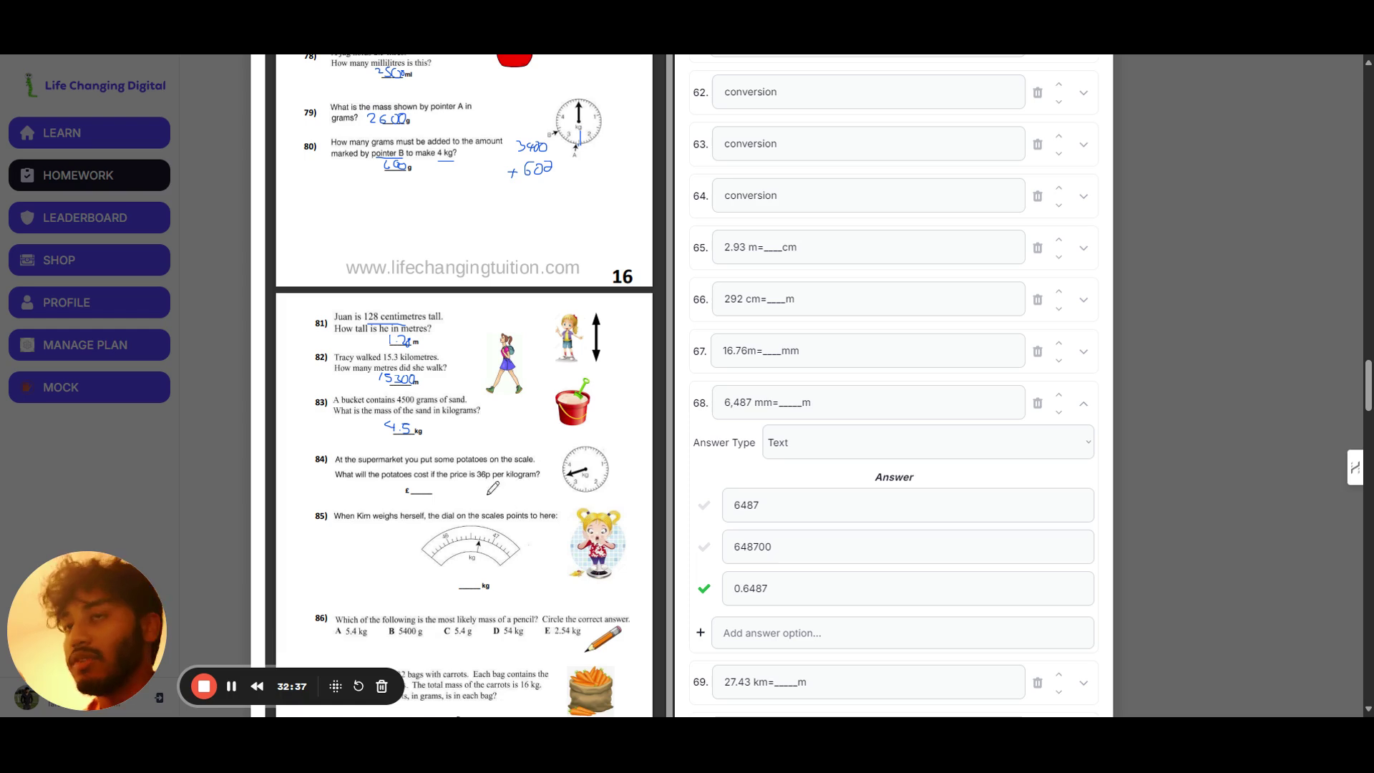
# Write 3.5 × 3.6 beside question 84, set it out as a column multiplication higher on the page, and write 1260 beneath.
pyautogui.moveTo(478, 486); pyautogui.dragTo(555, 499)
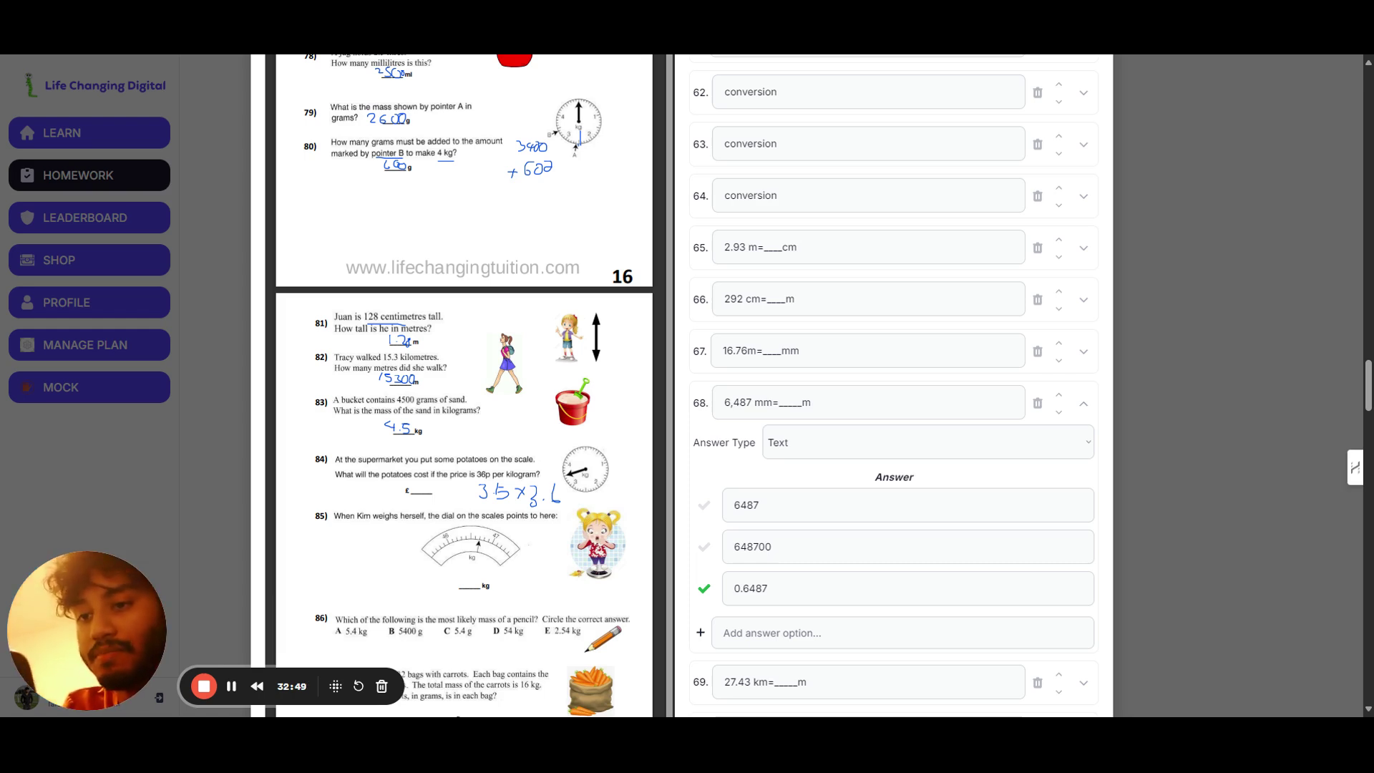
pyautogui.moveTo(475, 306)
pyautogui.mouseDown()
pyautogui.moveTo(475, 323)
pyautogui.moveTo(493, 313)
pyautogui.moveTo(466, 336)
pyautogui.mouseUp()
pyautogui.moveTo(469, 329); pyautogui.dragTo(501, 345)
pyautogui.moveTo(501, 299)
pyautogui.mouseDown()
pyautogui.moveTo(490, 337)
pyautogui.moveTo(509, 328)
pyautogui.mouseUp()
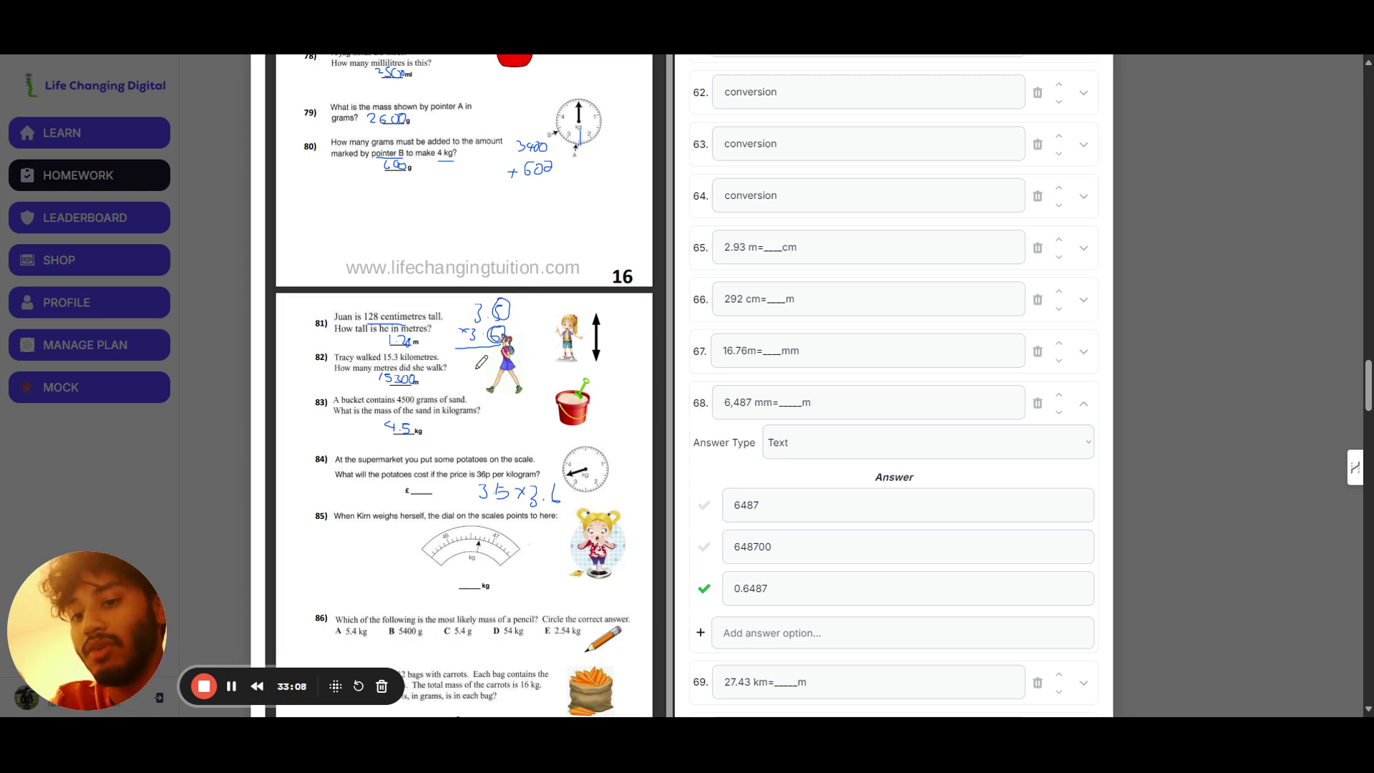
pyautogui.moveTo(453, 355); pyautogui.dragTo(496, 356)
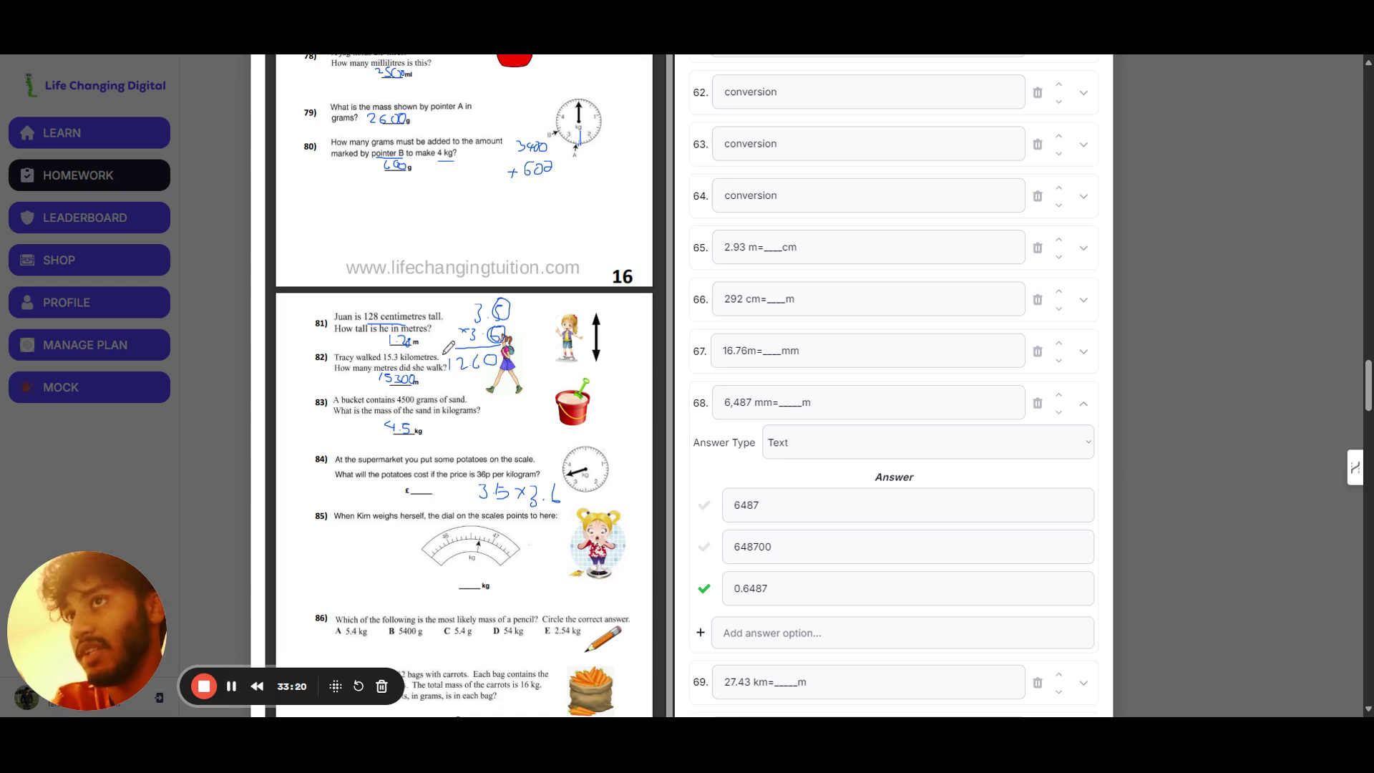
# Try 1260 as the answer to question 84 and scribble it out.
pyautogui.moveTo(409, 492); pyautogui.dragTo(430, 486)
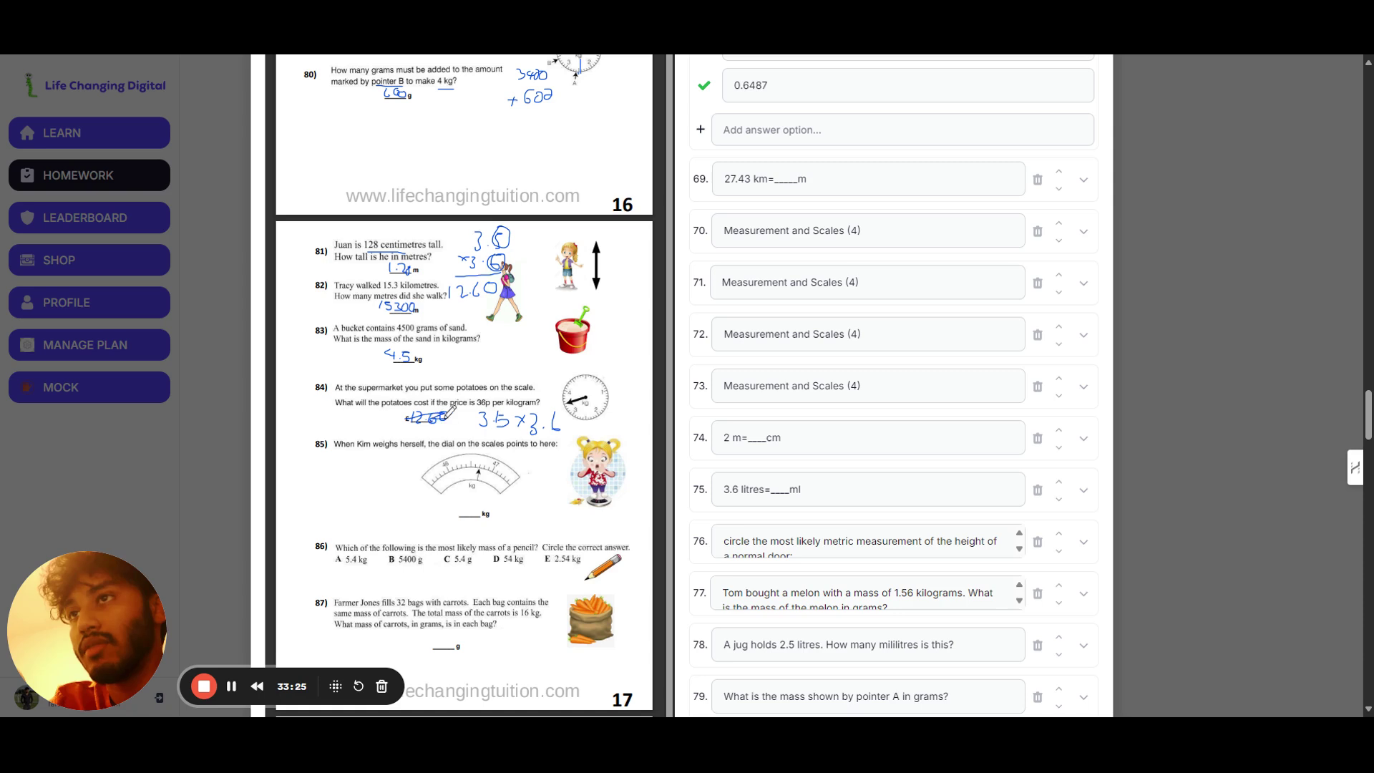
pyautogui.moveTo(422, 415)
pyautogui.mouseDown()
pyautogui.moveTo(447, 414)
pyautogui.moveTo(412, 422)
pyautogui.mouseUp()
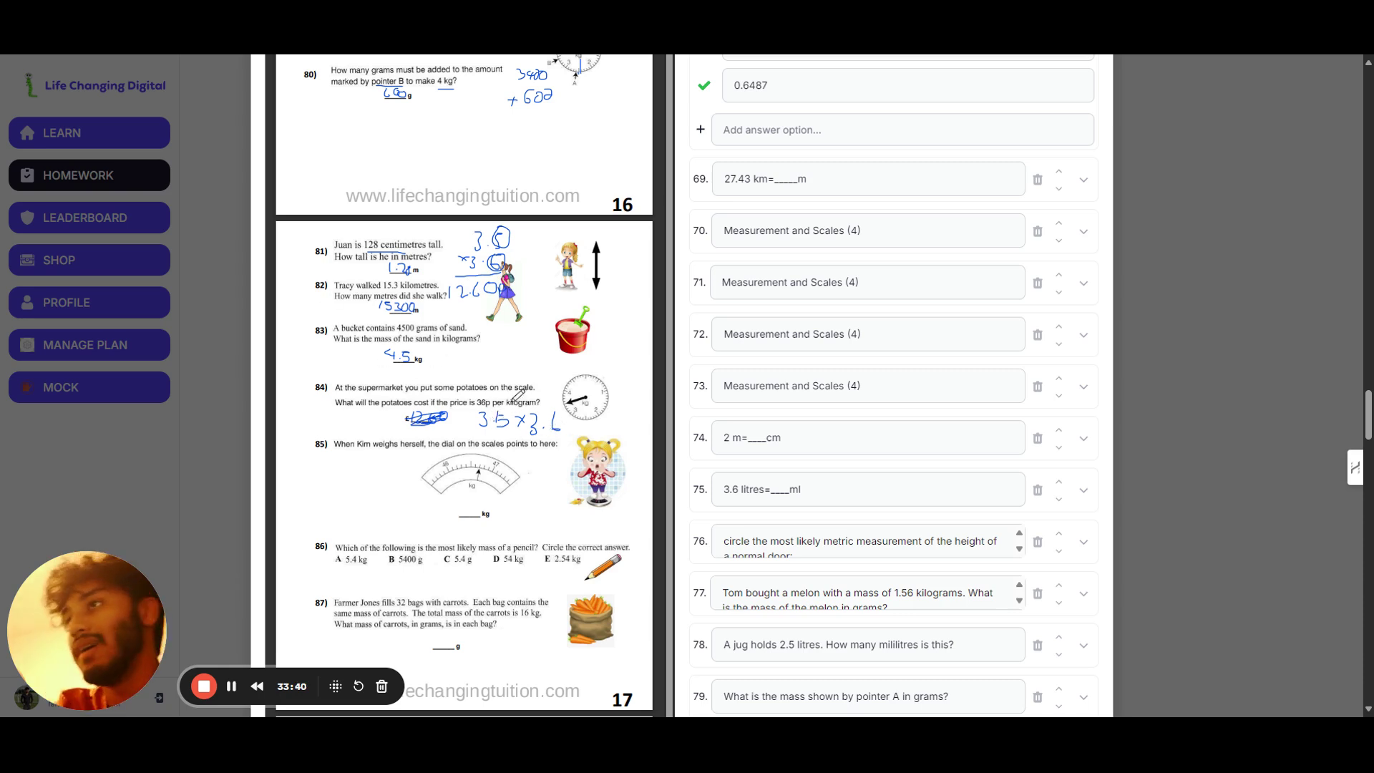
# Add decimal points to the question 84 workings, write 126.0p above the question and handwrite 1.26 beneath the scribbled-out answer.
pyautogui.moveTo(550, 425); pyautogui.dragTo(551, 430)
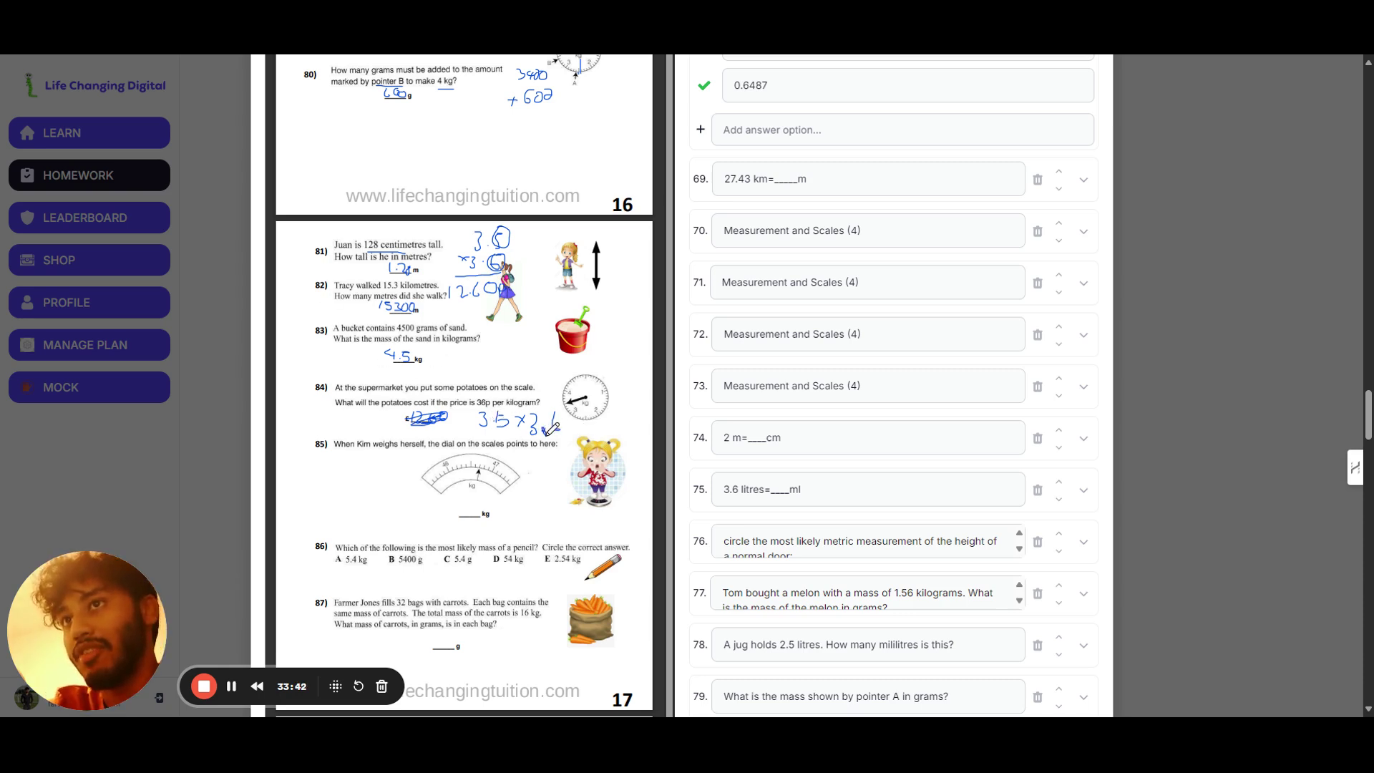
pyautogui.click(482, 264)
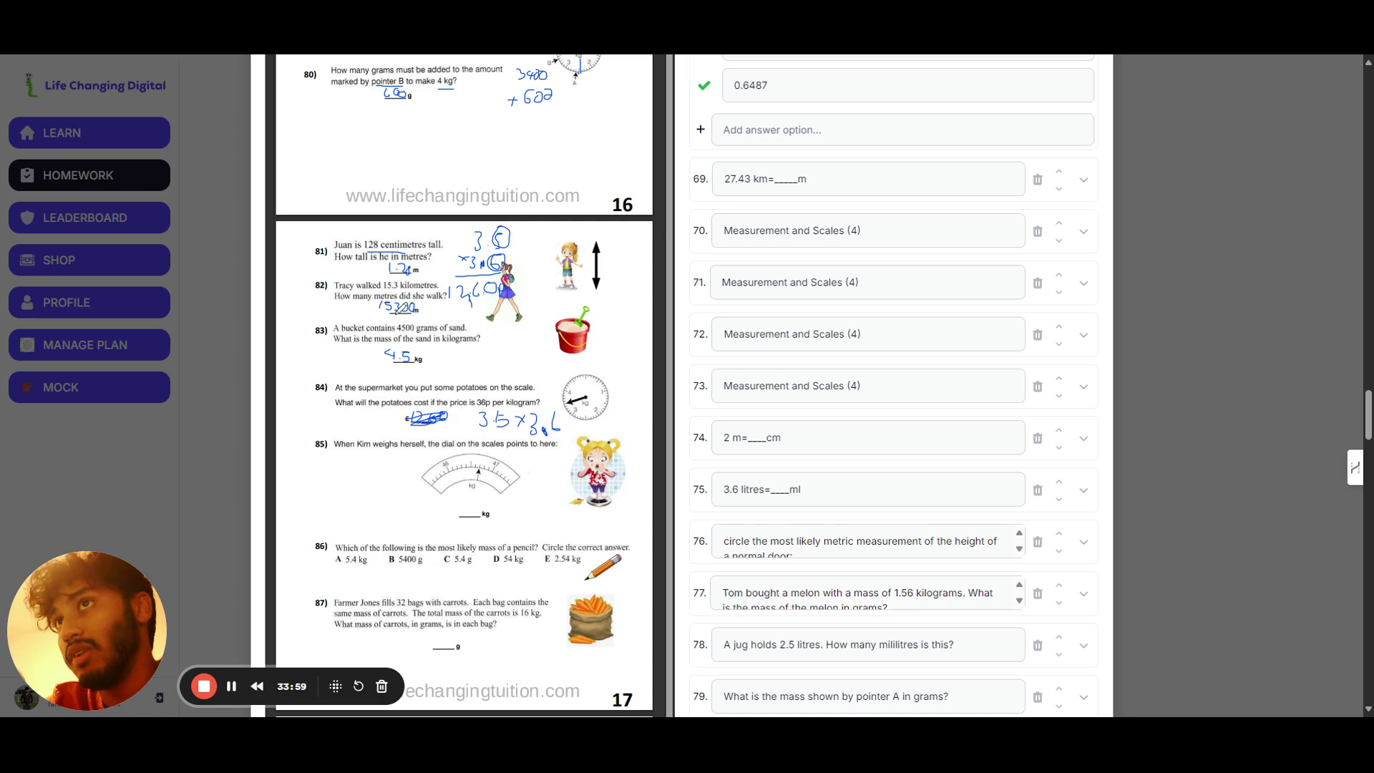
pyautogui.moveTo(495, 350); pyautogui.dragTo(496, 366)
pyautogui.moveTo(500, 352)
pyautogui.mouseDown()
pyautogui.moveTo(512, 367)
pyautogui.moveTo(548, 362)
pyautogui.mouseUp()
pyautogui.click(536, 364)
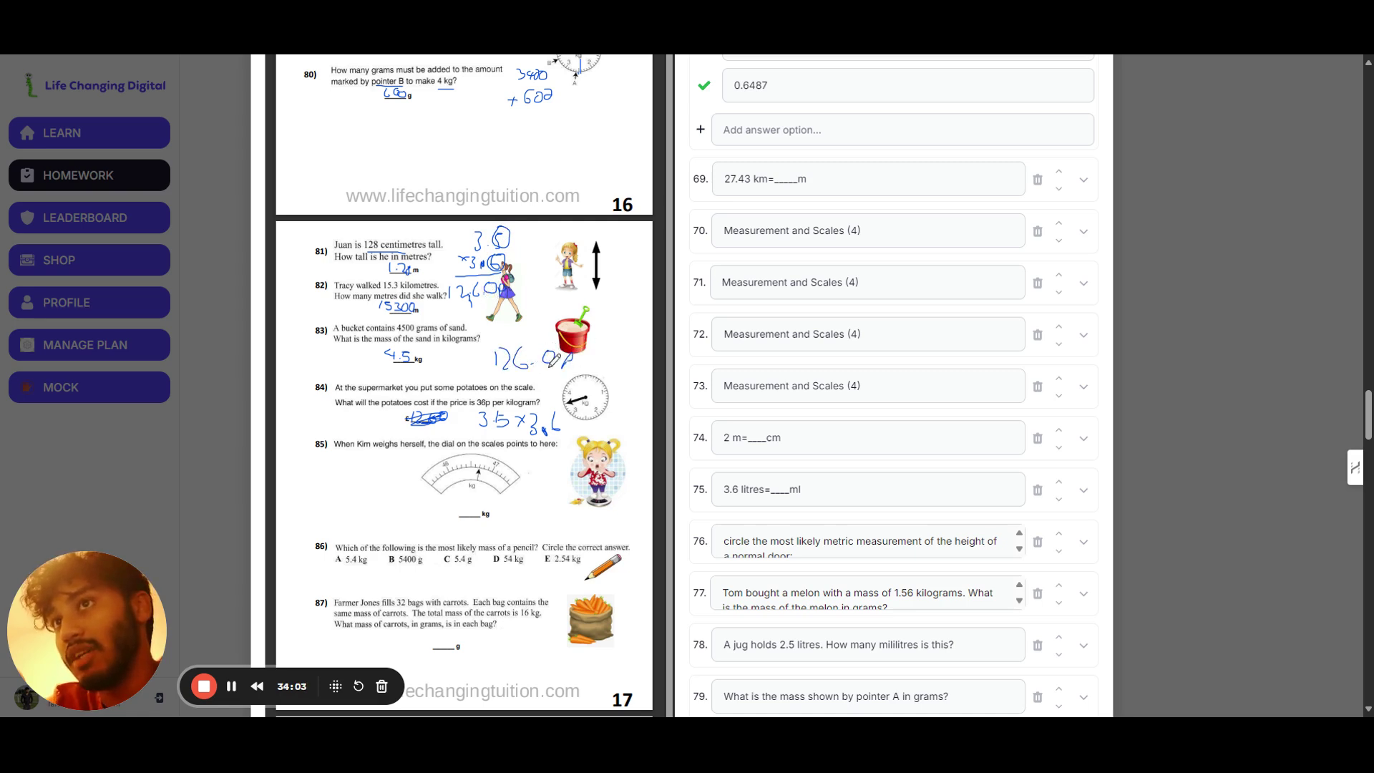
pyautogui.moveTo(411, 431); pyautogui.dragTo(441, 437)
# Mark the halfway line on the scale dial in question 85 and handwrite the reading on its kg answer line.
pyautogui.scroll(-1, 510, 425)
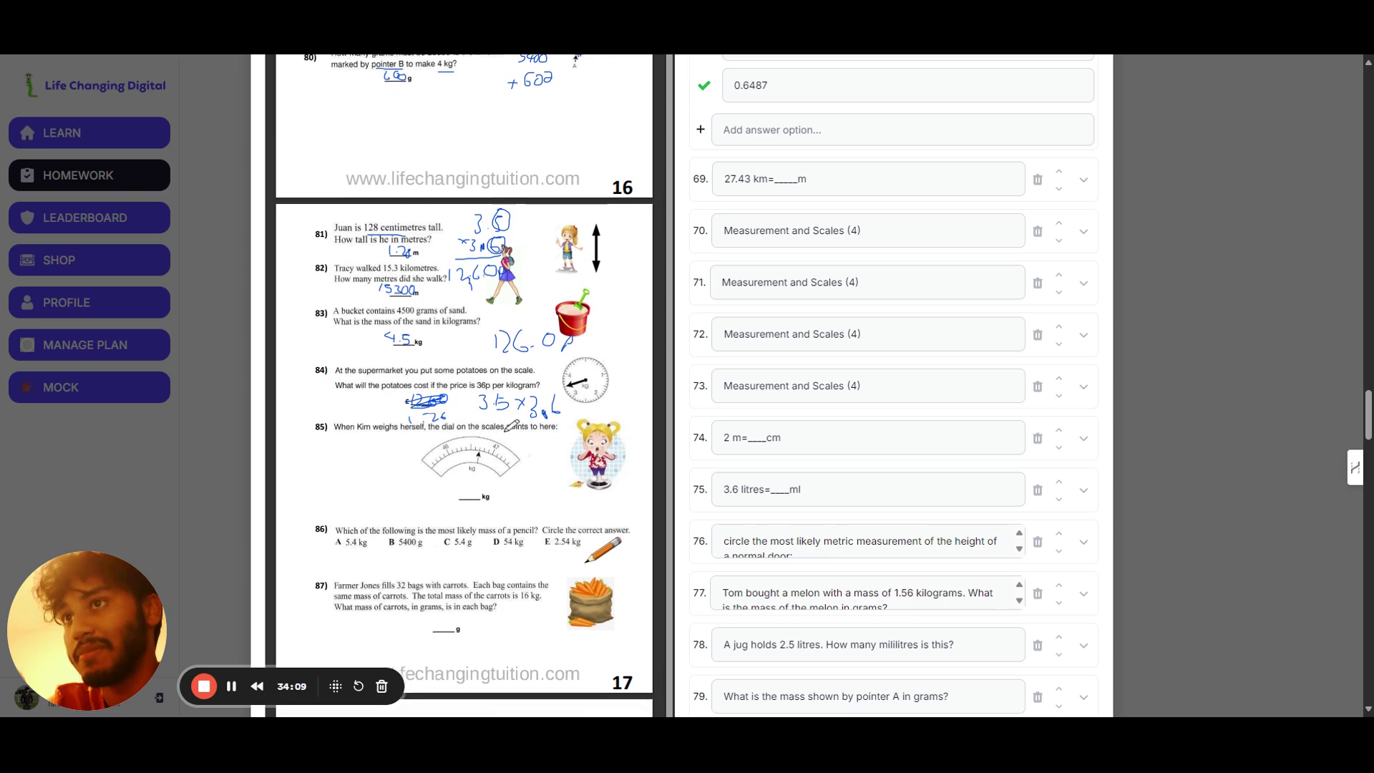
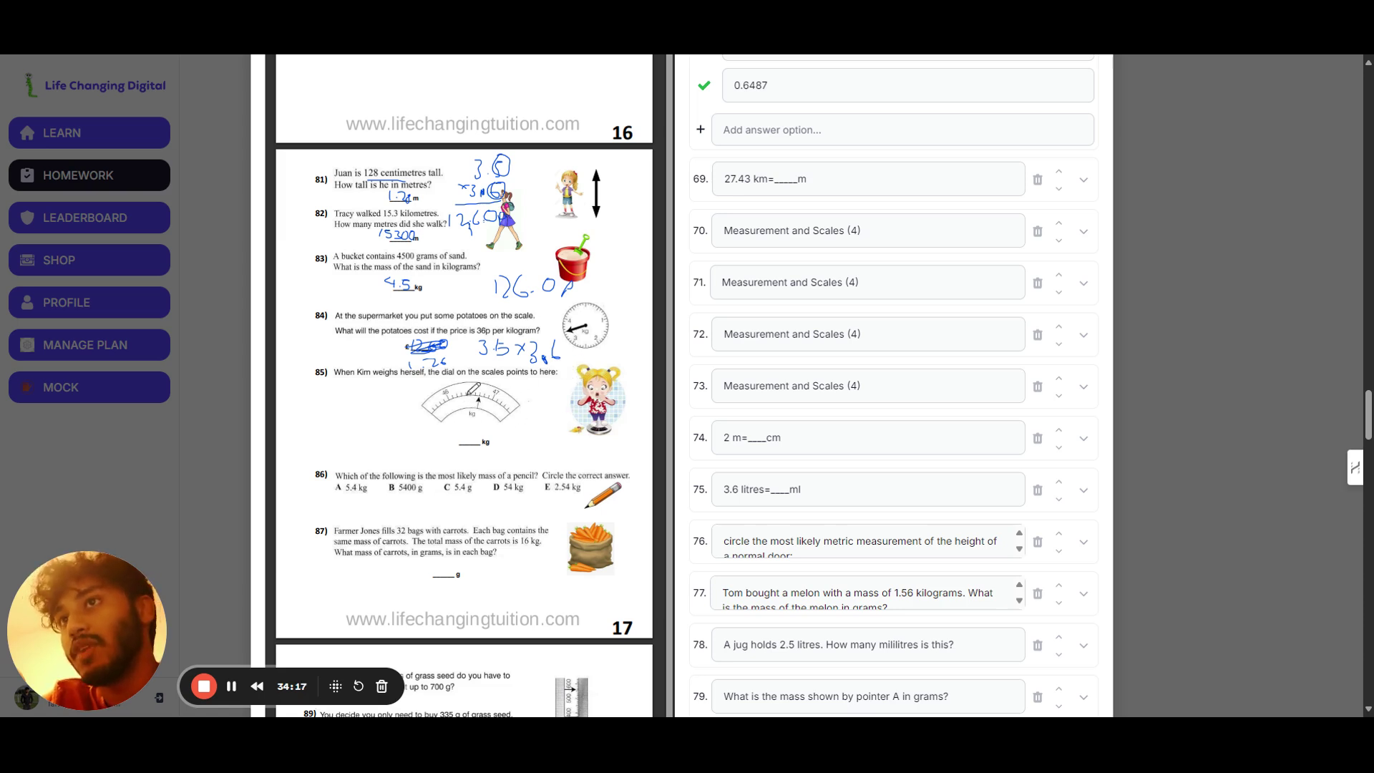
pyautogui.moveTo(471, 395); pyautogui.dragTo(472, 381)
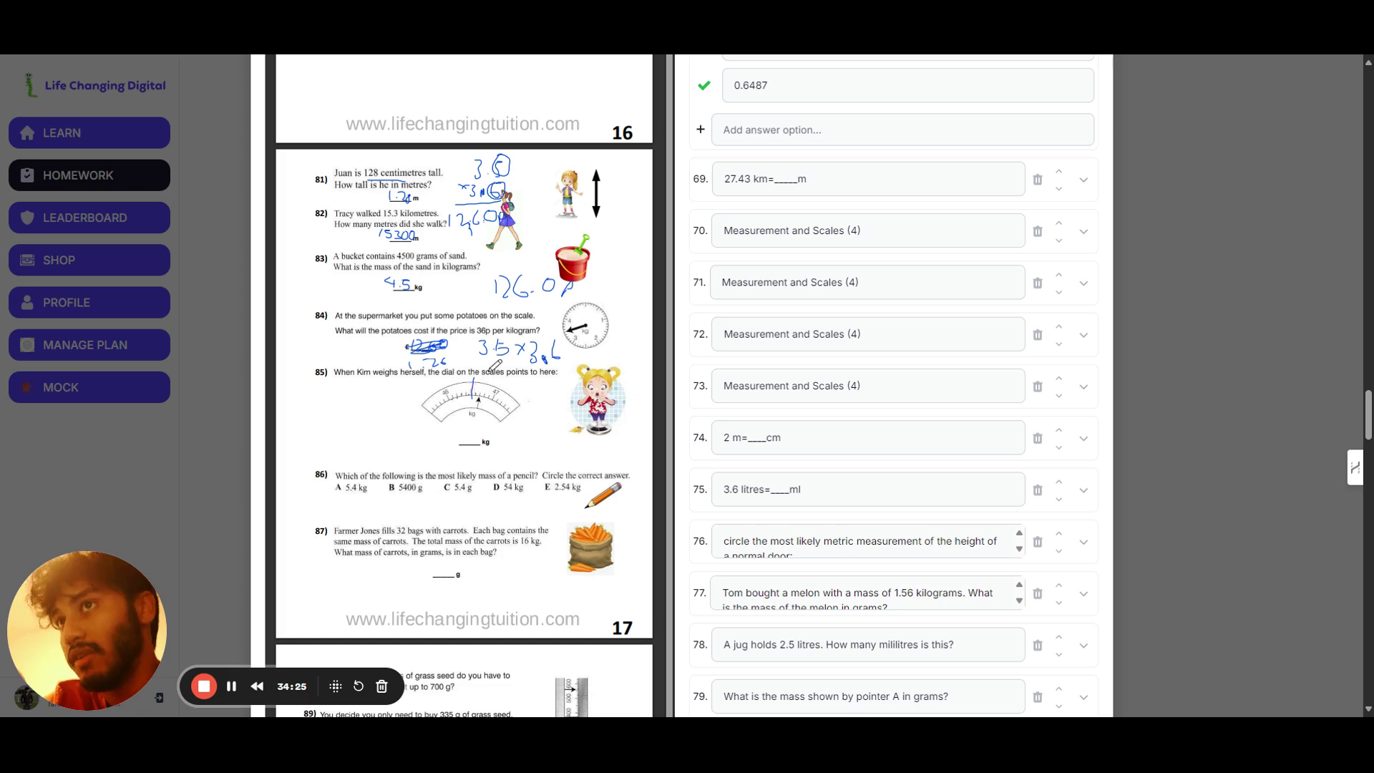
pyautogui.moveTo(464, 416)
pyautogui.mouseDown()
pyautogui.moveTo(459, 434)
pyautogui.moveTo(474, 426)
pyautogui.moveTo(479, 442)
pyautogui.mouseUp()
# Strike out options A, B, D and E in question 86 and circle C, 5.4 g.
pyautogui.scroll(-1, 501, 400)
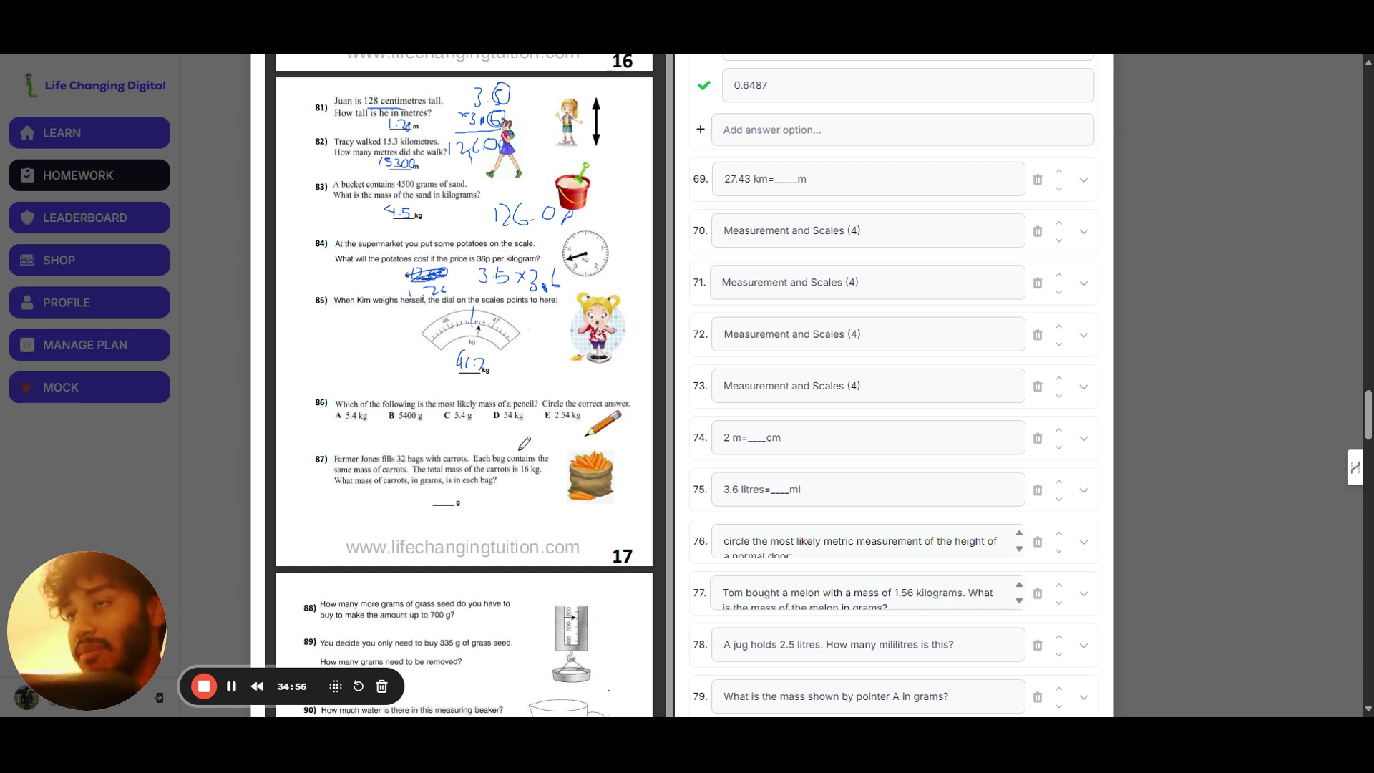
pyautogui.moveTo(333, 415); pyautogui.dragTo(584, 415)
pyautogui.moveTo(467, 419)
pyautogui.mouseDown()
pyautogui.moveTo(449, 421)
pyautogui.moveTo(457, 412)
pyautogui.mouseUp()
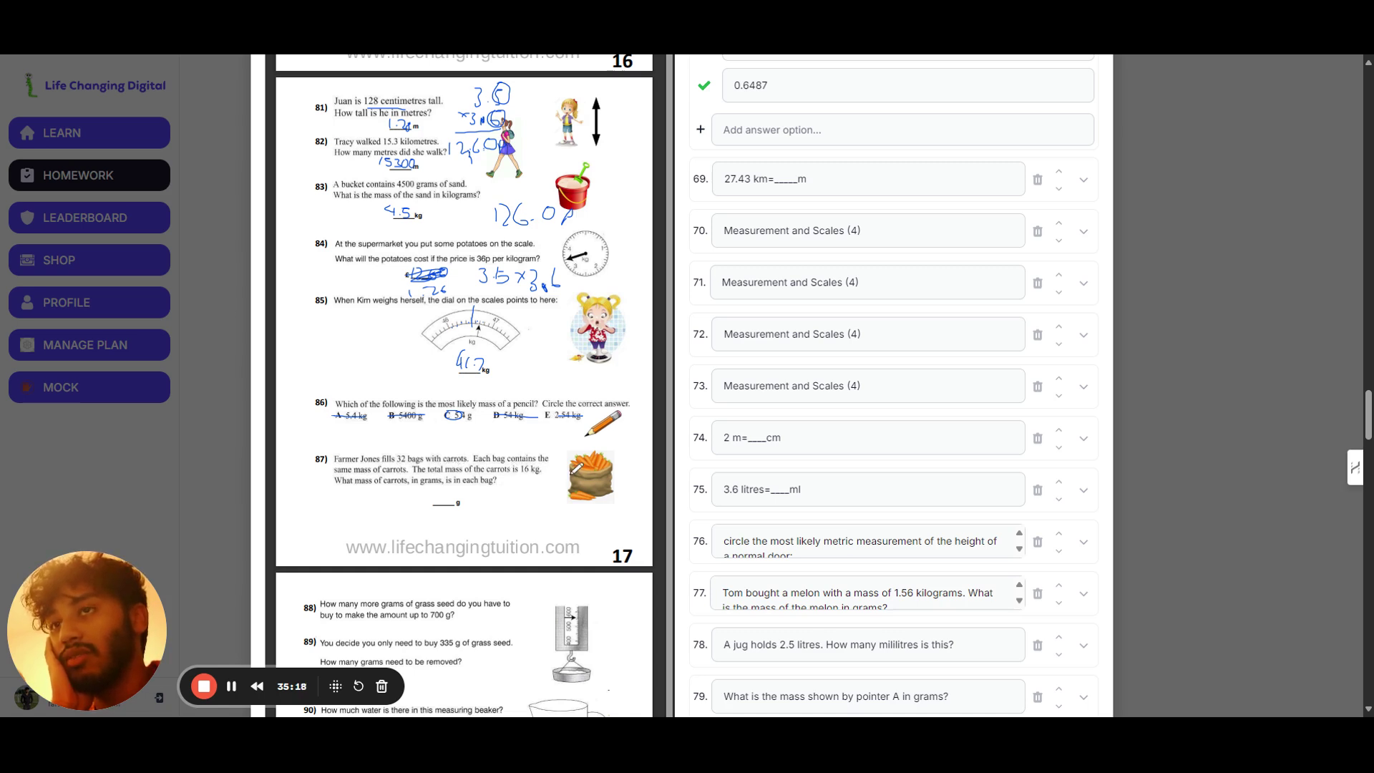
# Underline the key facts in question 87, including 32 bags and 16 kg, write 2 kg below and handwrite 2000 g as the answer.
pyautogui.moveTo(521, 474); pyautogui.dragTo(541, 473)
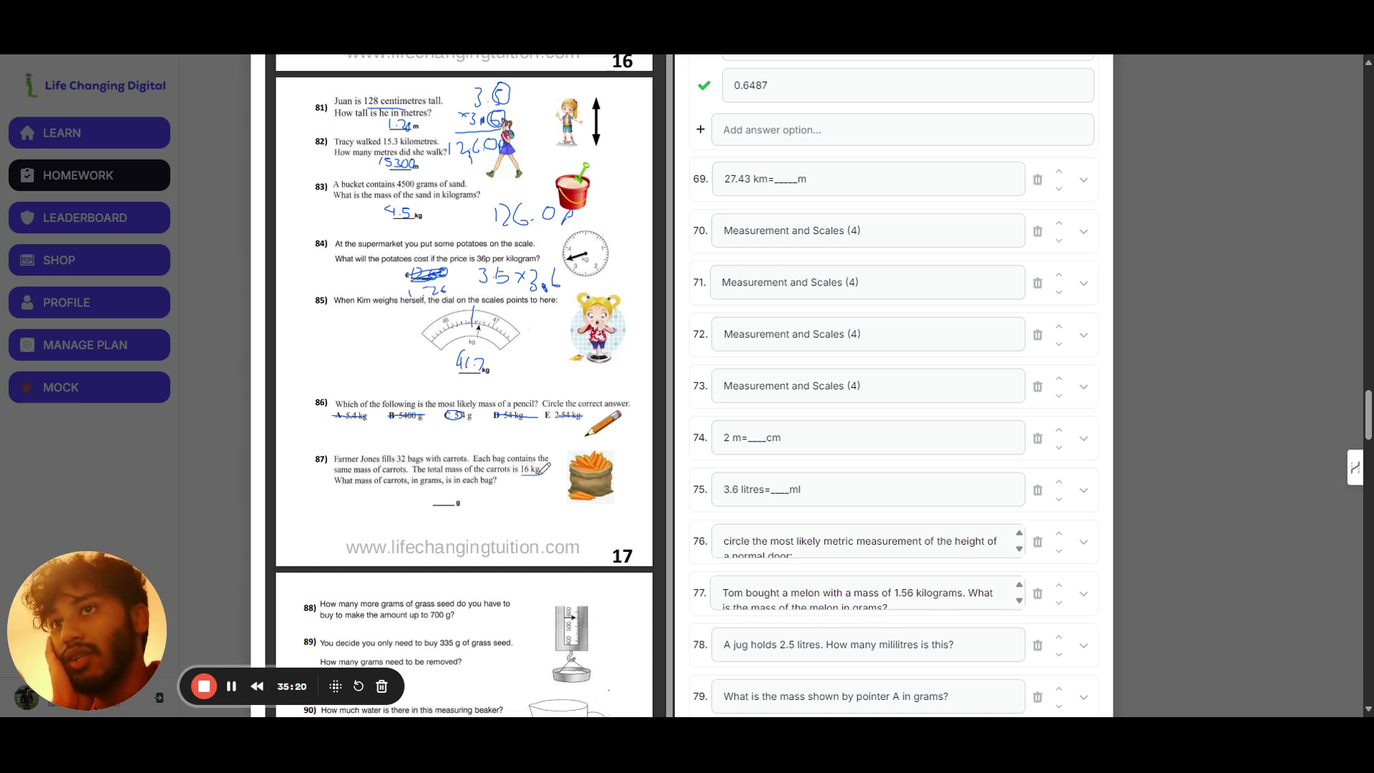
pyautogui.moveTo(354, 489); pyautogui.dragTo(501, 487)
pyautogui.moveTo(398, 463); pyautogui.dragTo(422, 463)
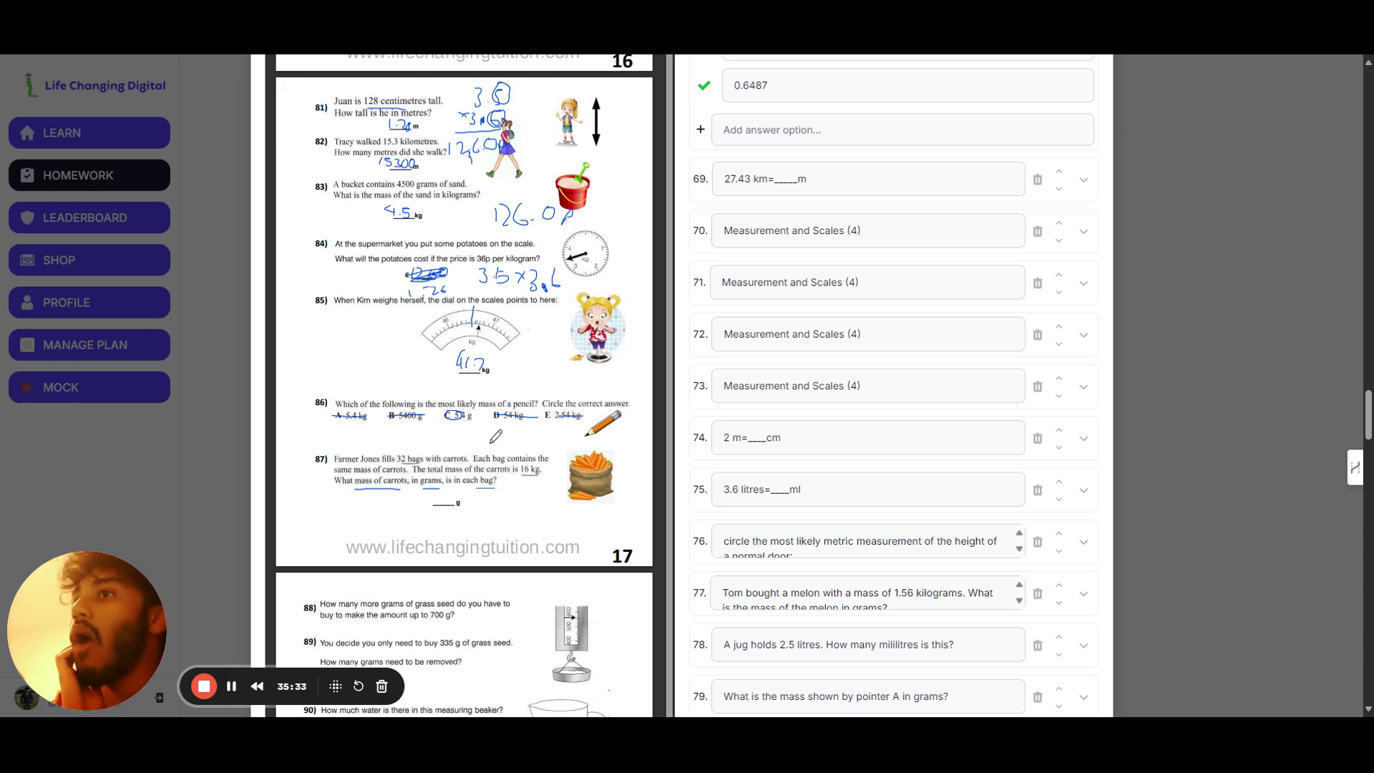
pyautogui.moveTo(521, 476); pyautogui.dragTo(543, 470)
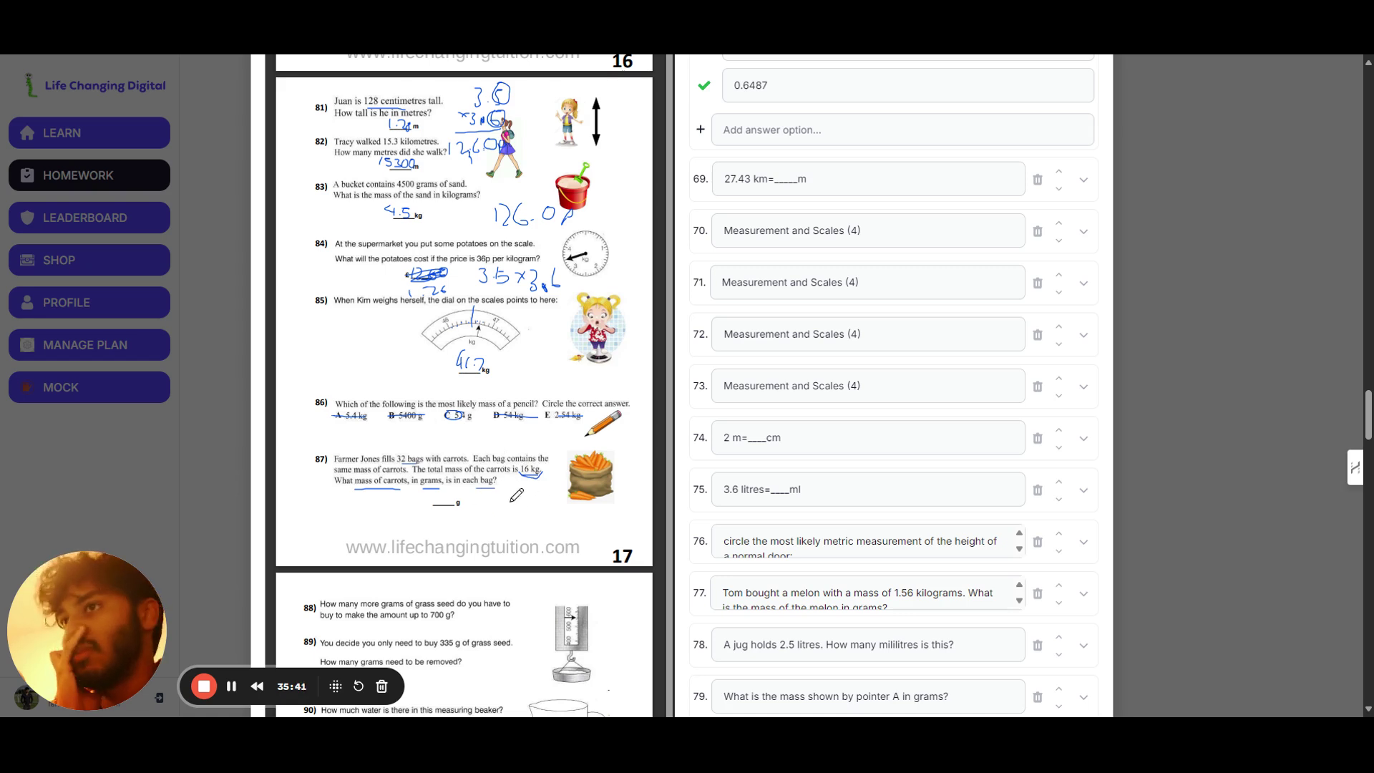
pyautogui.moveTo(514, 512); pyautogui.dragTo(543, 531)
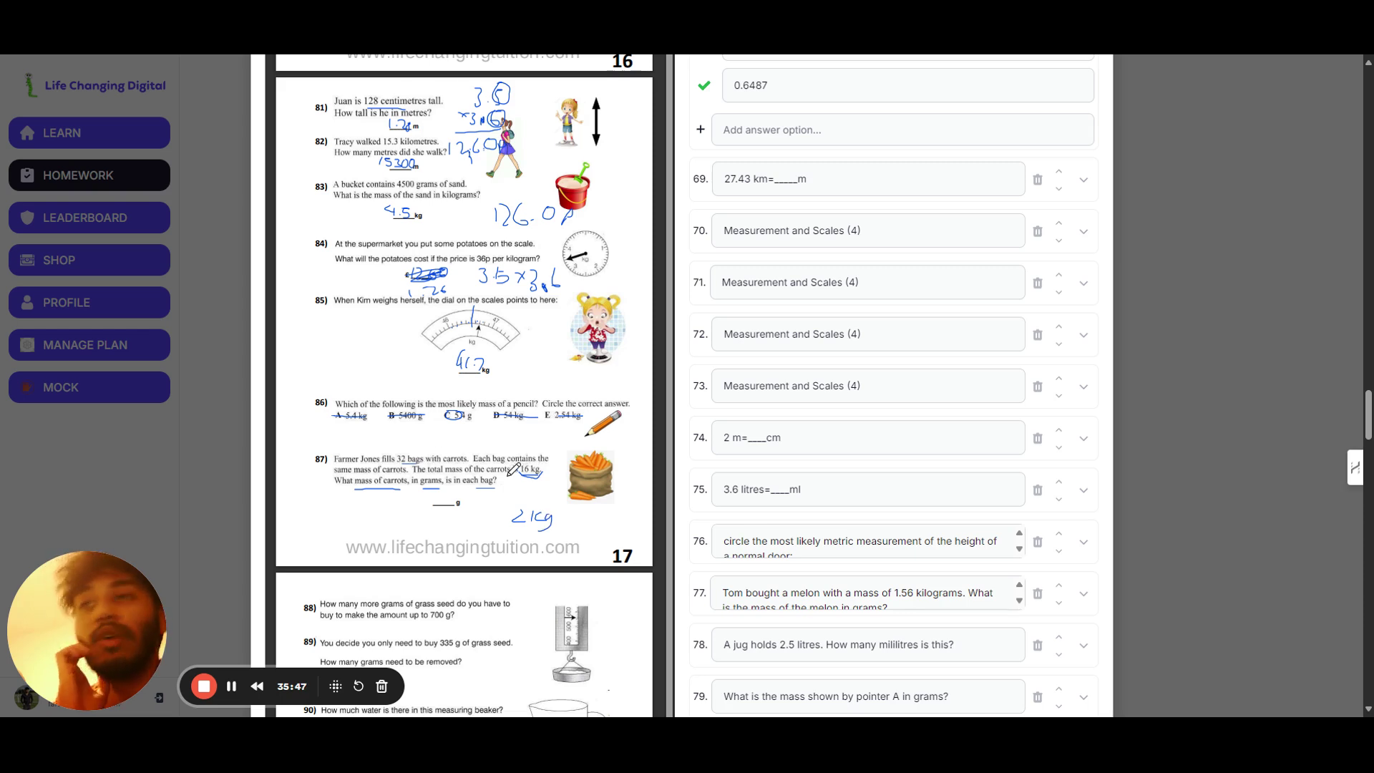
pyautogui.moveTo(429, 492); pyautogui.dragTo(455, 488)
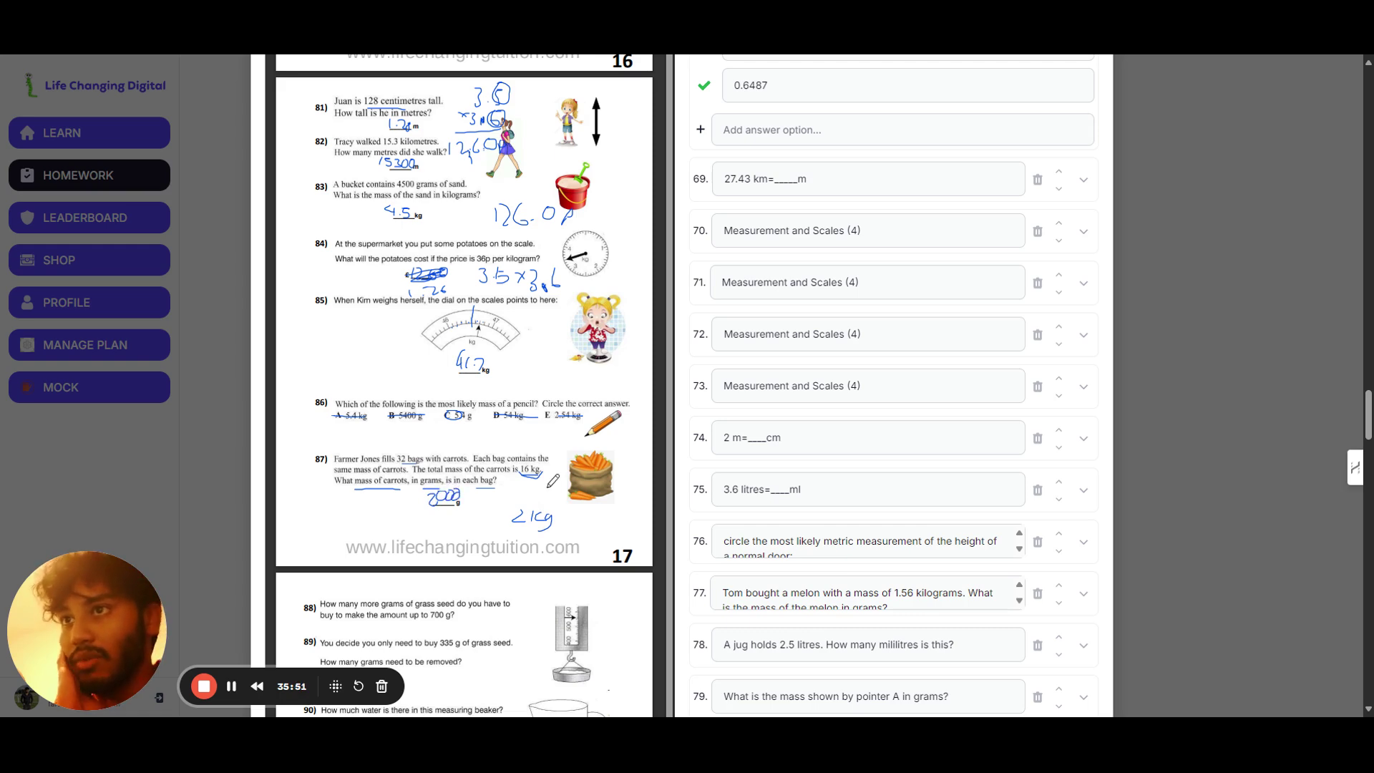
# Handwrite 140g as the answer to question 88 and work out 225g for question 89, checking its stored answer options.
pyautogui.scroll(-5, 530, 479)
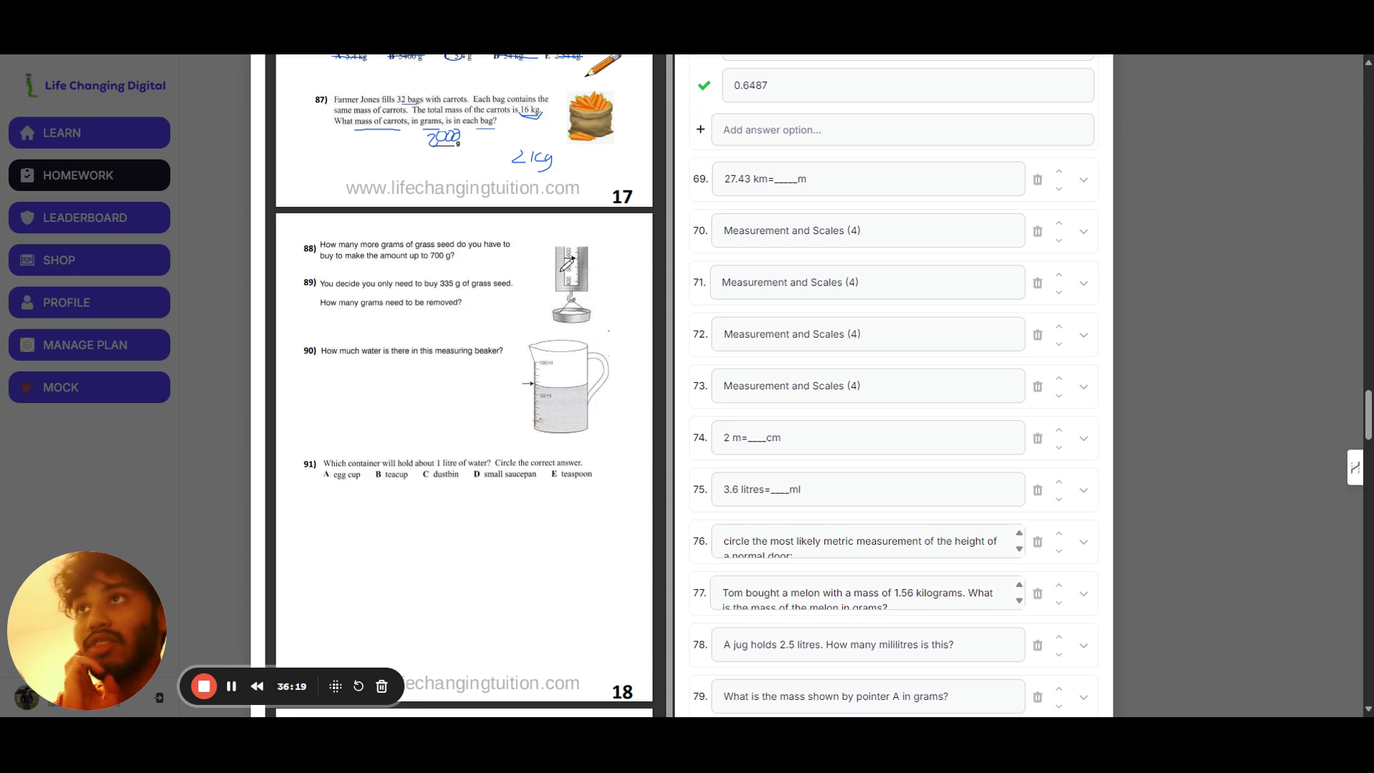
pyautogui.moveTo(478, 259)
pyautogui.mouseDown()
pyautogui.moveTo(528, 259)
pyautogui.moveTo(511, 278)
pyautogui.mouseUp()
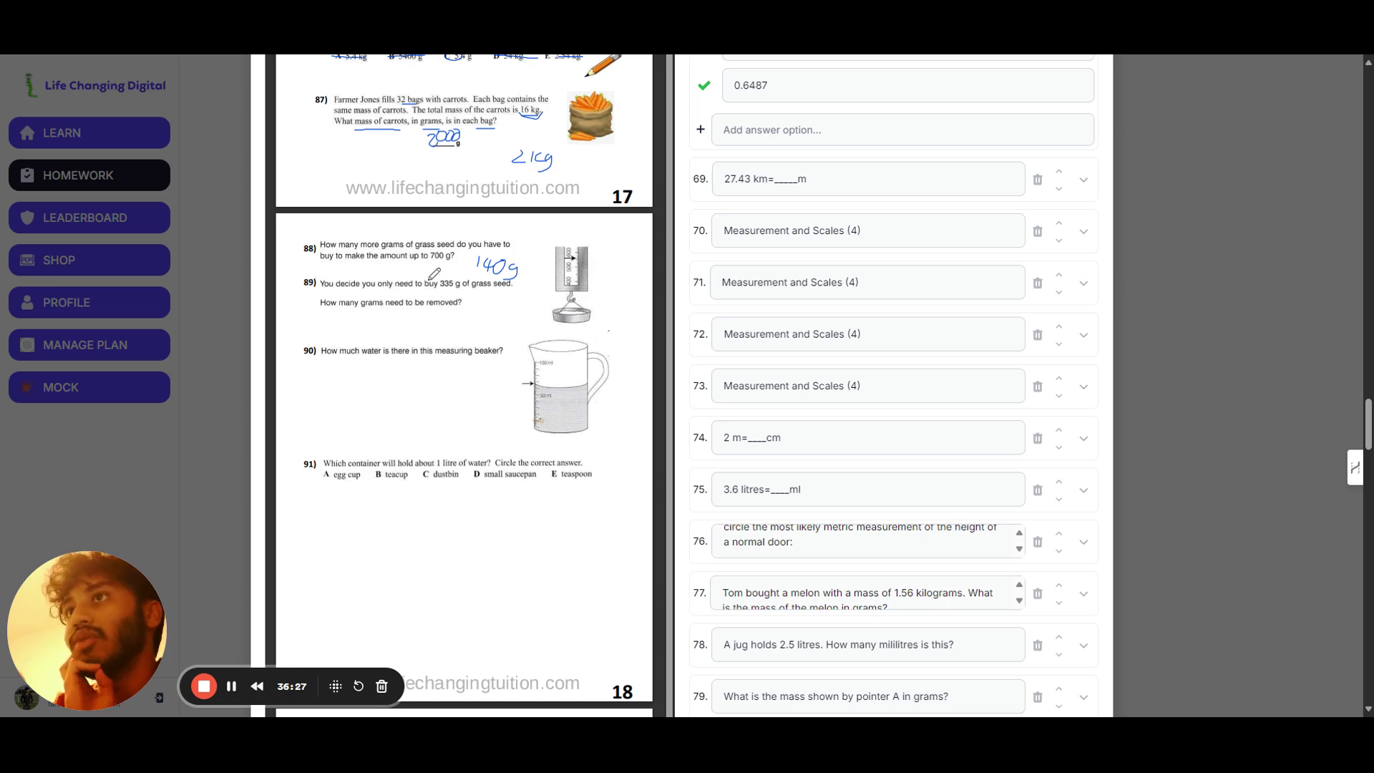
pyautogui.moveTo(439, 290); pyautogui.dragTo(463, 289)
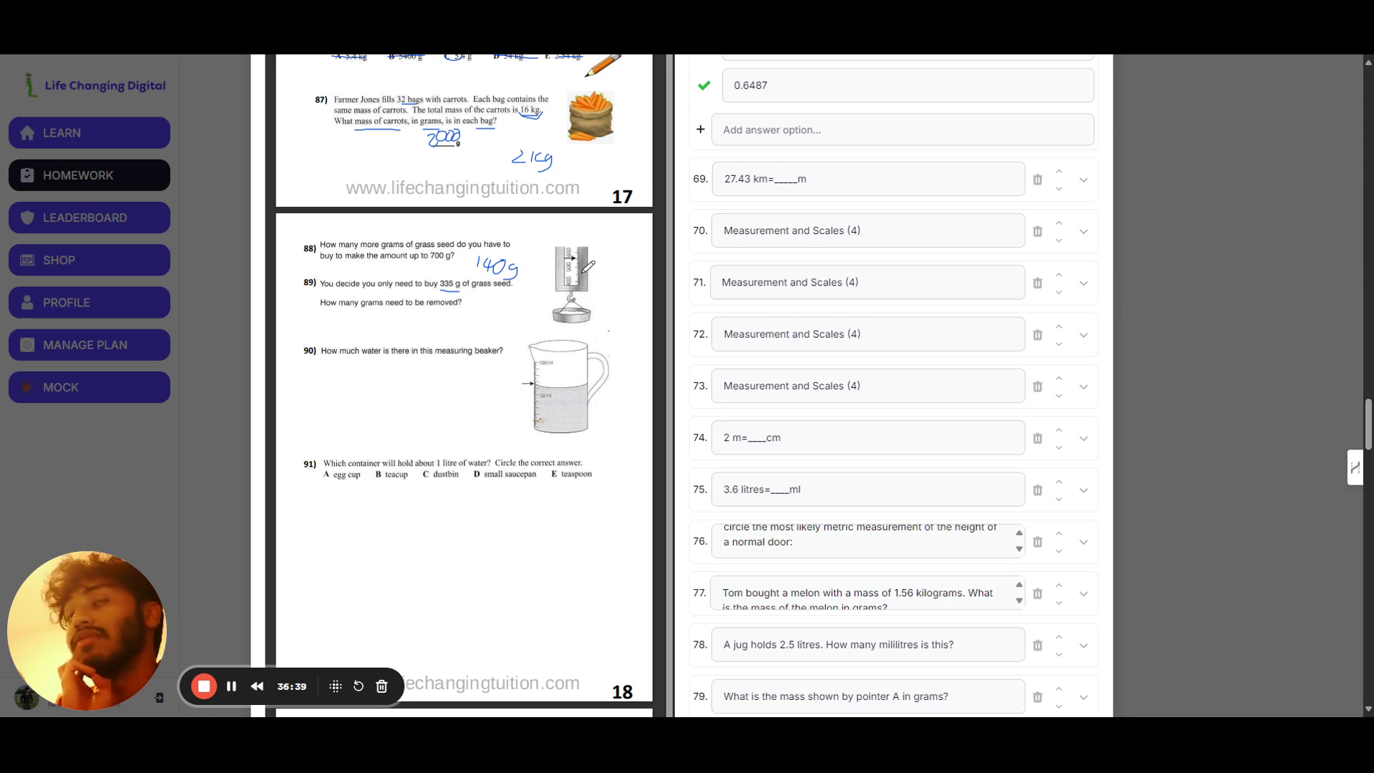
pyautogui.moveTo(408, 313)
pyautogui.mouseDown()
pyautogui.moveTo(412, 327)
pyautogui.moveTo(438, 323)
pyautogui.moveTo(385, 338)
pyautogui.moveTo(428, 330)
pyautogui.moveTo(429, 349)
pyautogui.moveTo(418, 336)
pyautogui.moveTo(440, 344)
pyautogui.moveTo(456, 308)
pyautogui.moveTo(427, 336)
pyautogui.moveTo(447, 333)
pyautogui.mouseUp()
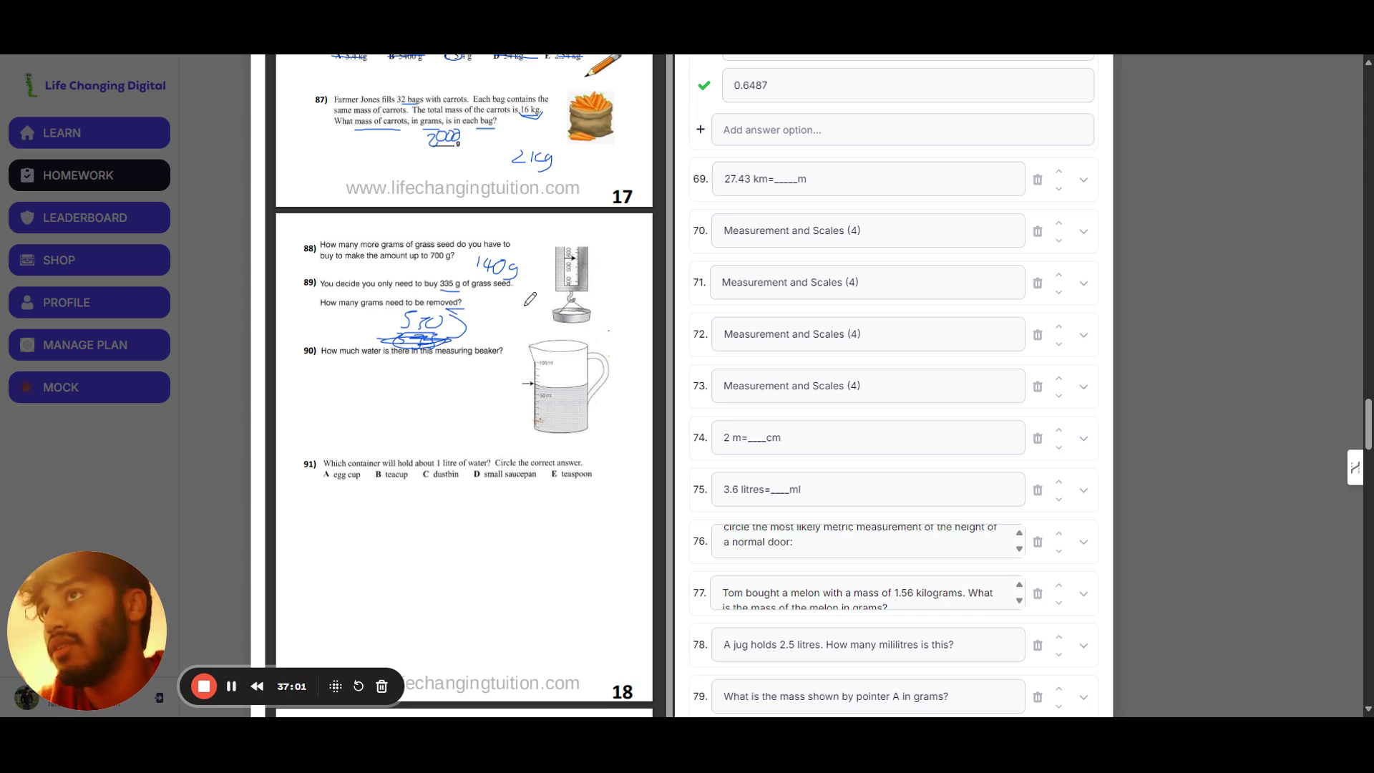
pyautogui.moveTo(501, 313)
pyautogui.mouseDown()
pyautogui.moveTo(535, 331)
pyautogui.moveTo(507, 356)
pyautogui.mouseUp()
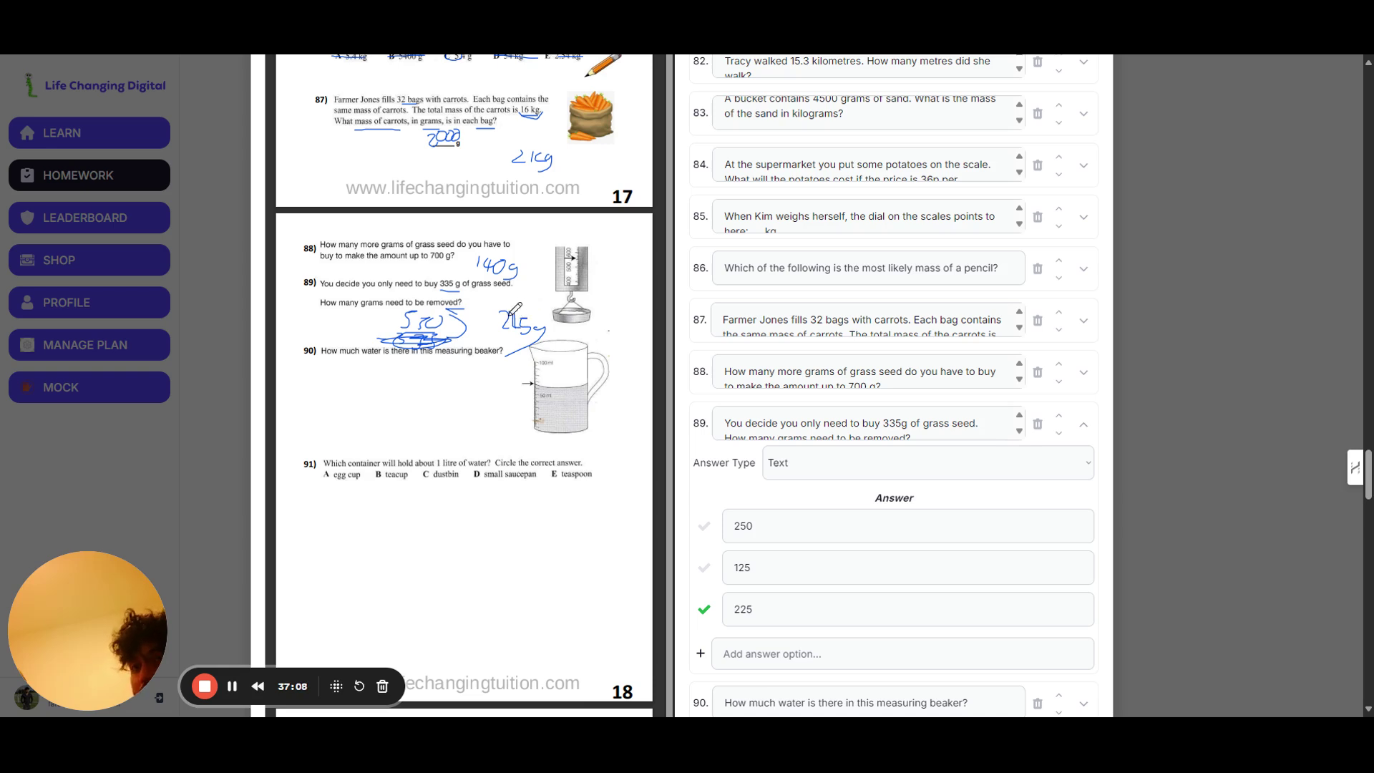
pyautogui.click(1084, 424)
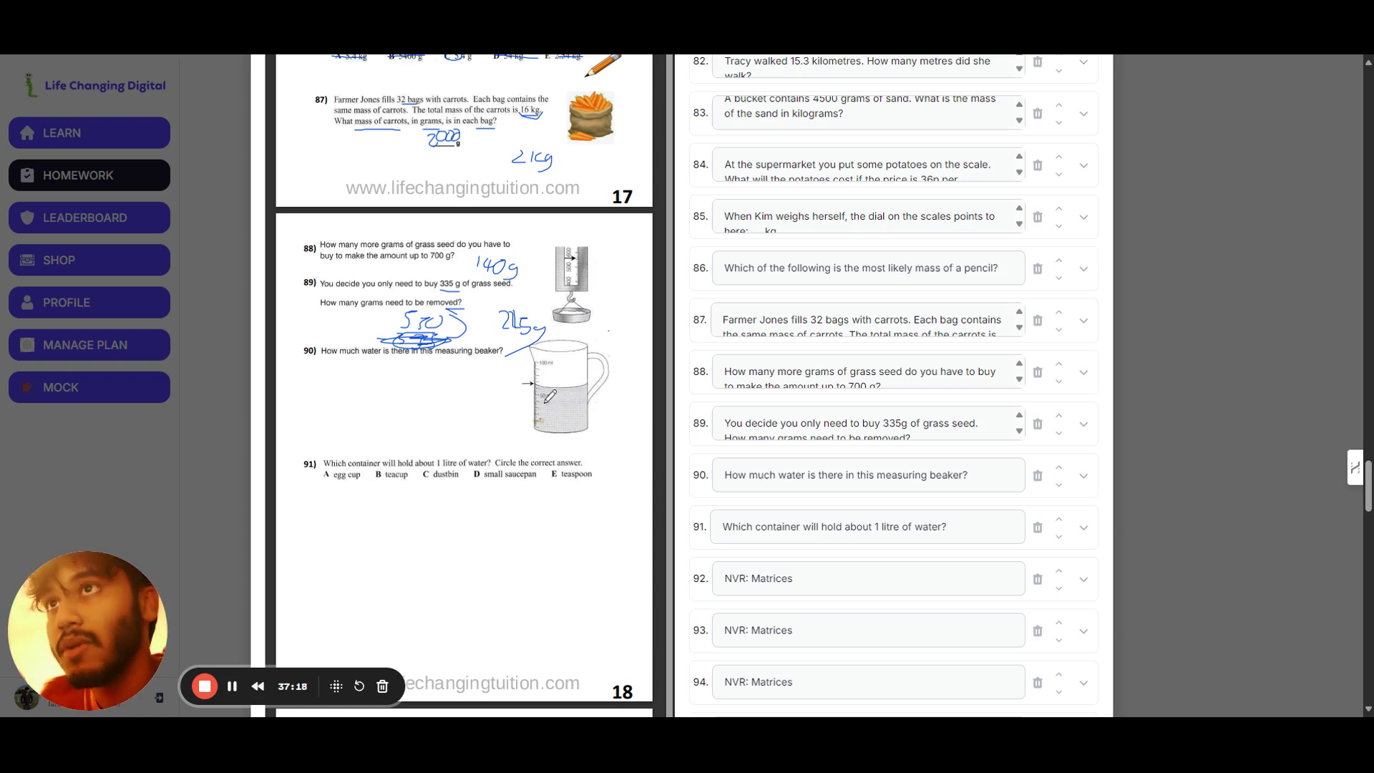
# Mark the graduations from 50 to 100 ml on the question 90 beaker and label those in between 60, 70, 80 and 90.
pyautogui.scroll(5, 548, 401)
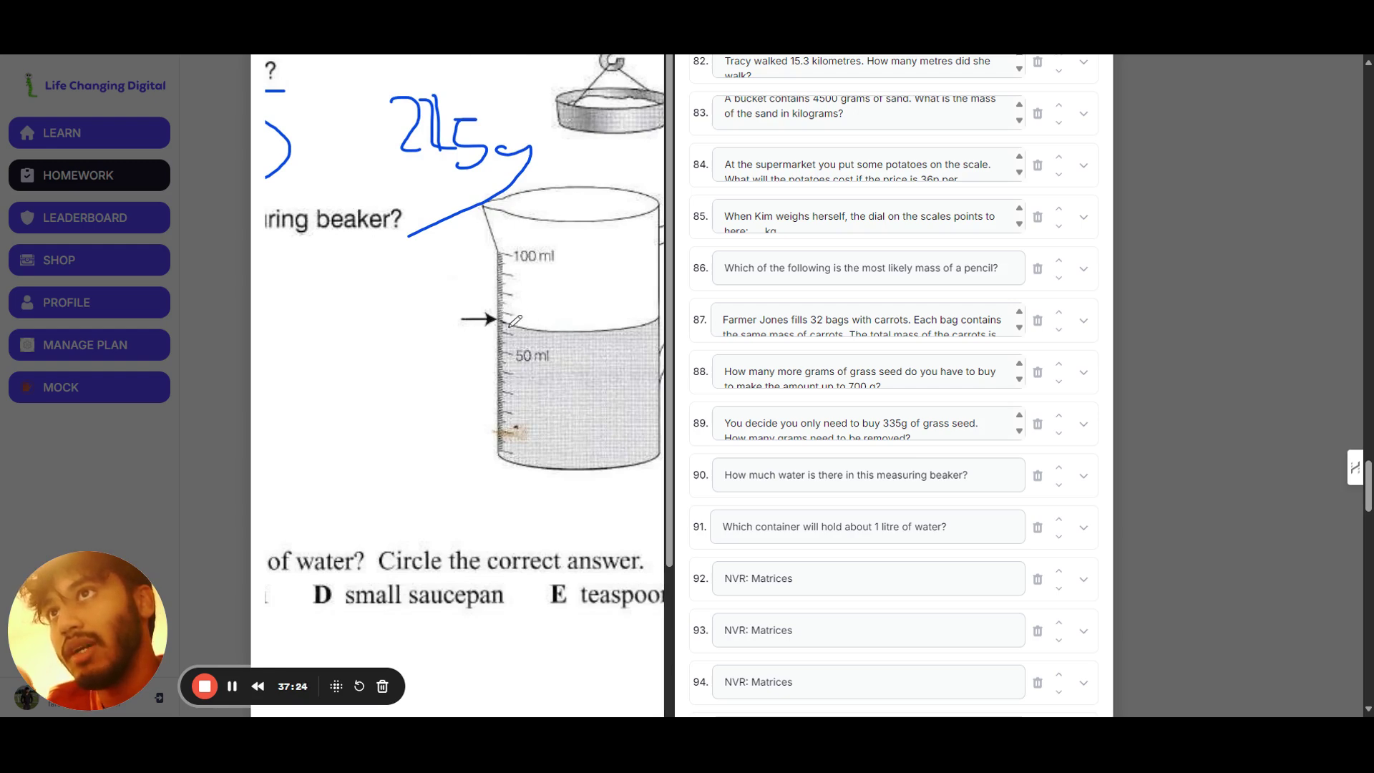
pyautogui.moveTo(497, 310)
pyautogui.mouseDown()
pyautogui.moveTo(512, 334)
pyautogui.moveTo(514, 255)
pyautogui.mouseUp()
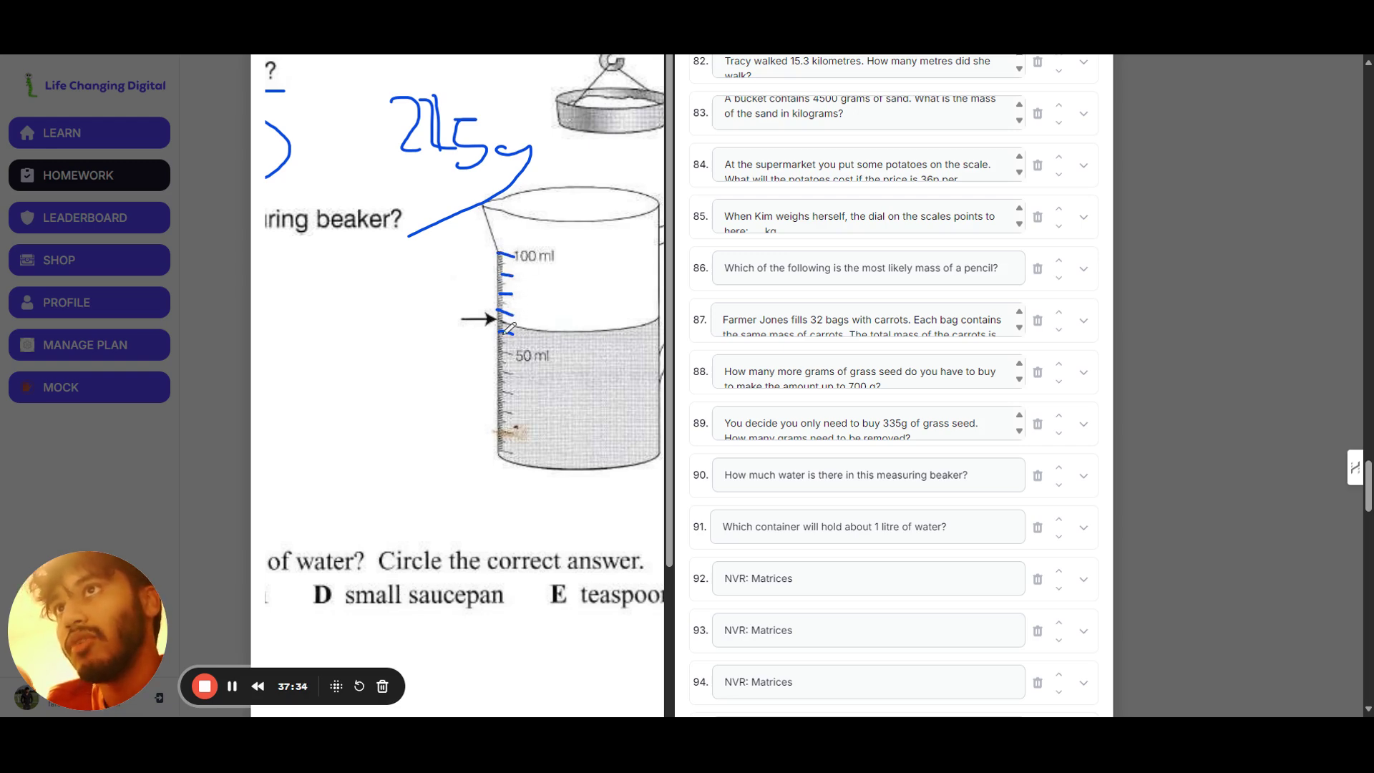
pyautogui.moveTo(496, 353); pyautogui.dragTo(510, 355)
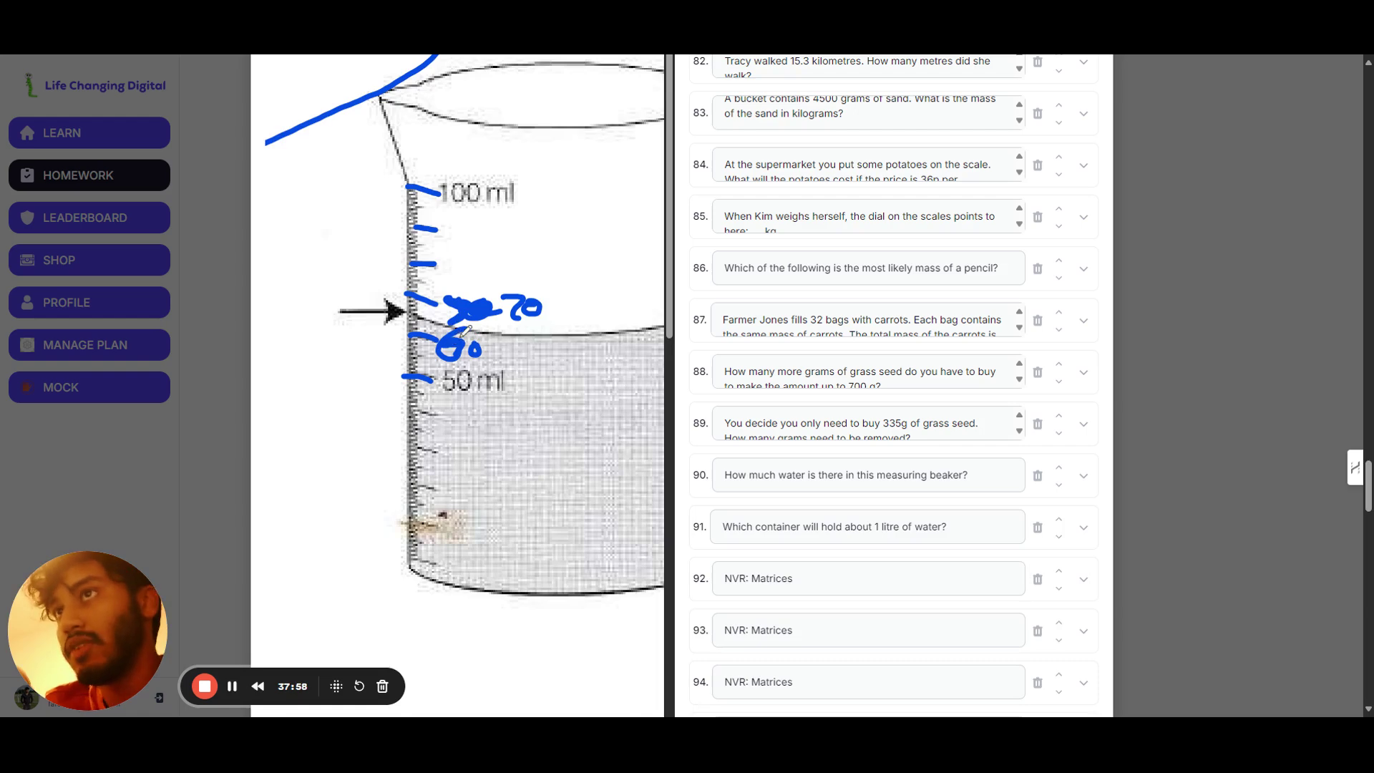
pyautogui.moveTo(461, 252)
pyautogui.mouseDown()
pyautogui.moveTo(474, 260)
pyautogui.moveTo(460, 273)
pyautogui.moveTo(488, 251)
pyautogui.moveTo(463, 219)
pyautogui.mouseUp()
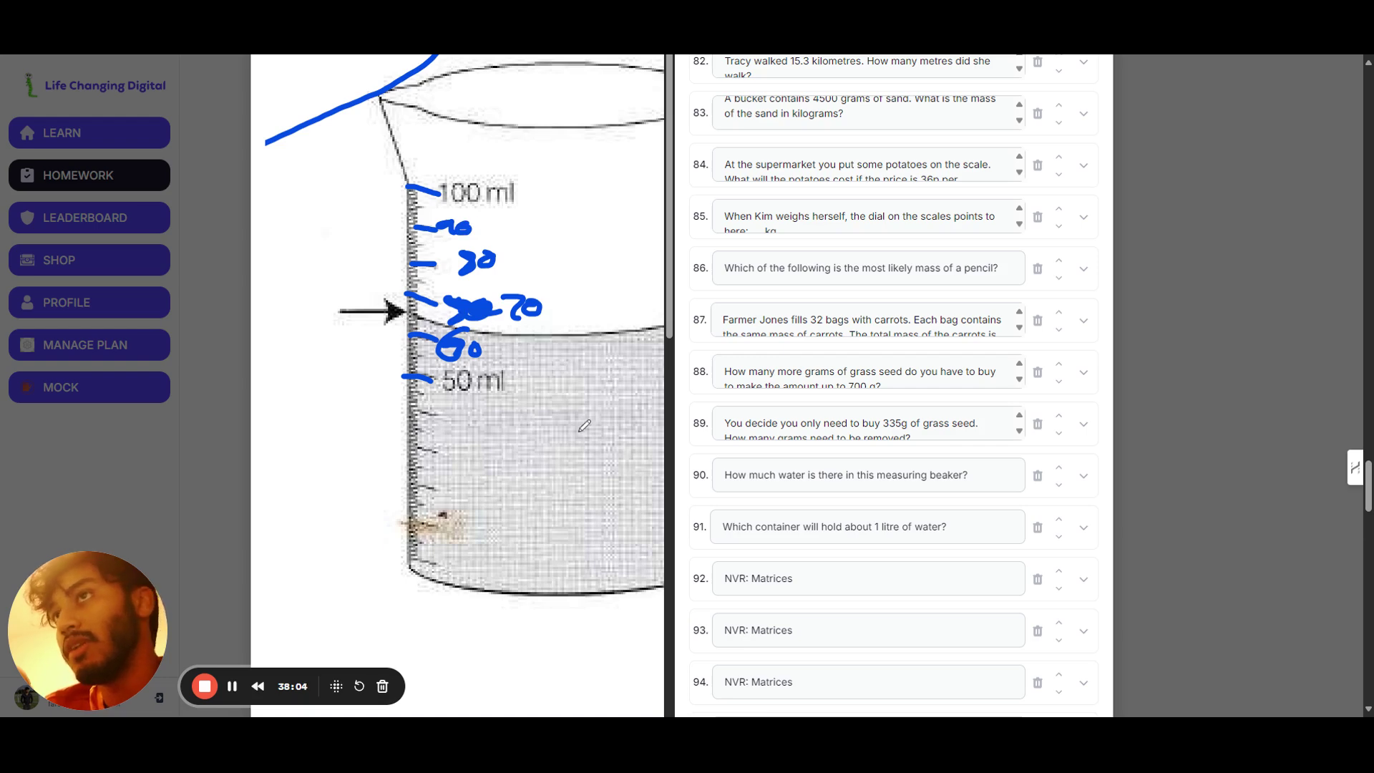
# Scribble out 75 under question 90, write 65 beside it, and add a circled 66 with an arrow pointing to it.
pyautogui.scroll(-5, 525, 425)
pyautogui.scroll(-5, 530, 421)
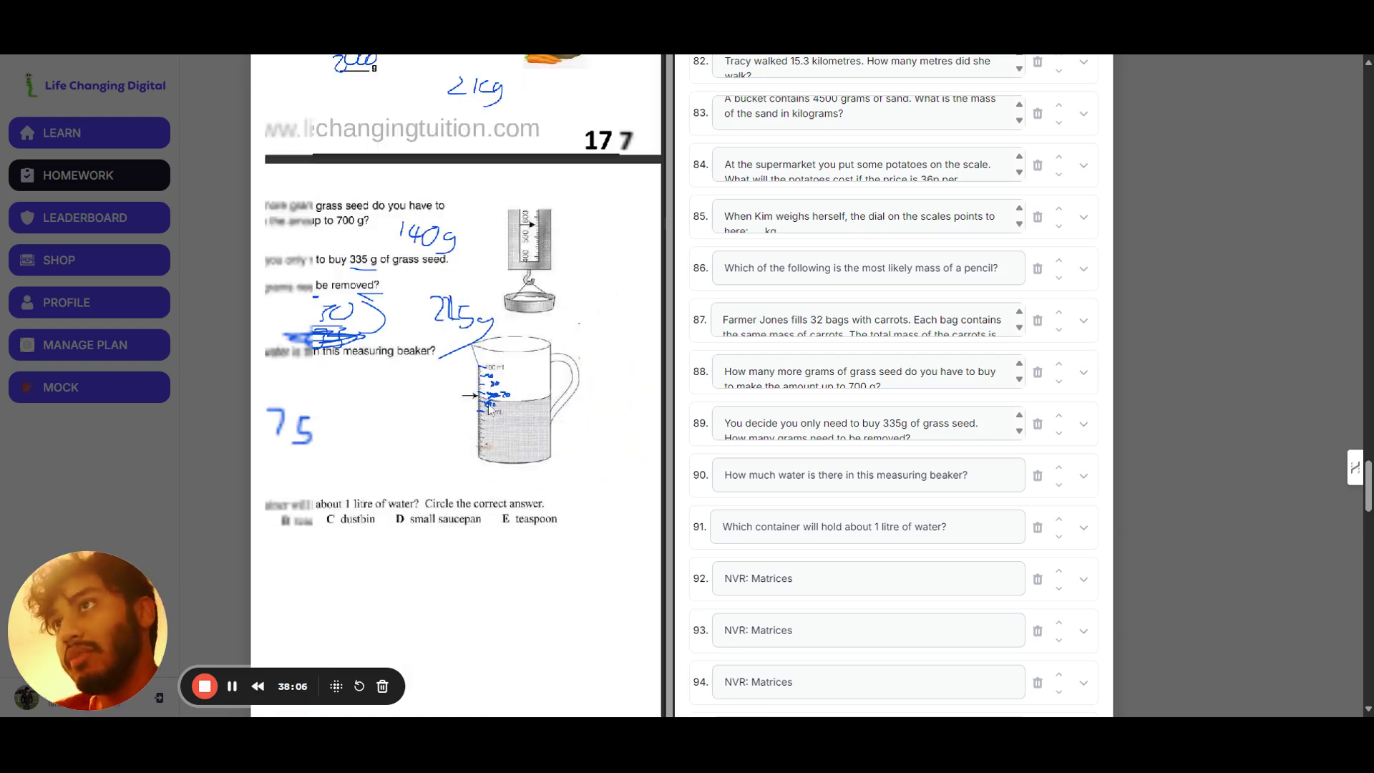
pyautogui.moveTo(369, 419)
pyautogui.mouseDown()
pyautogui.moveTo(453, 411)
pyautogui.moveTo(453, 425)
pyautogui.mouseUp()
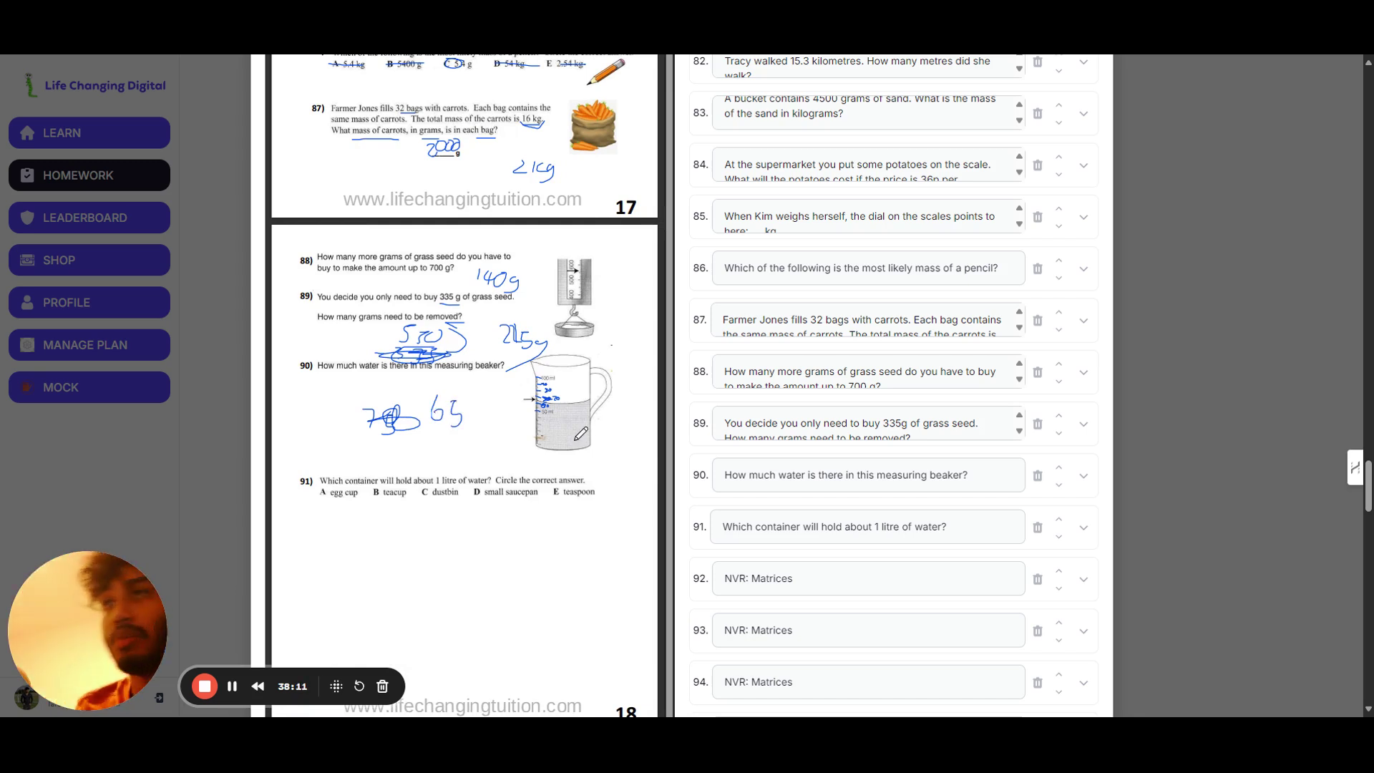
pyautogui.moveTo(494, 438)
pyautogui.mouseDown()
pyautogui.moveTo(501, 458)
pyautogui.moveTo(511, 436)
pyautogui.mouseUp()
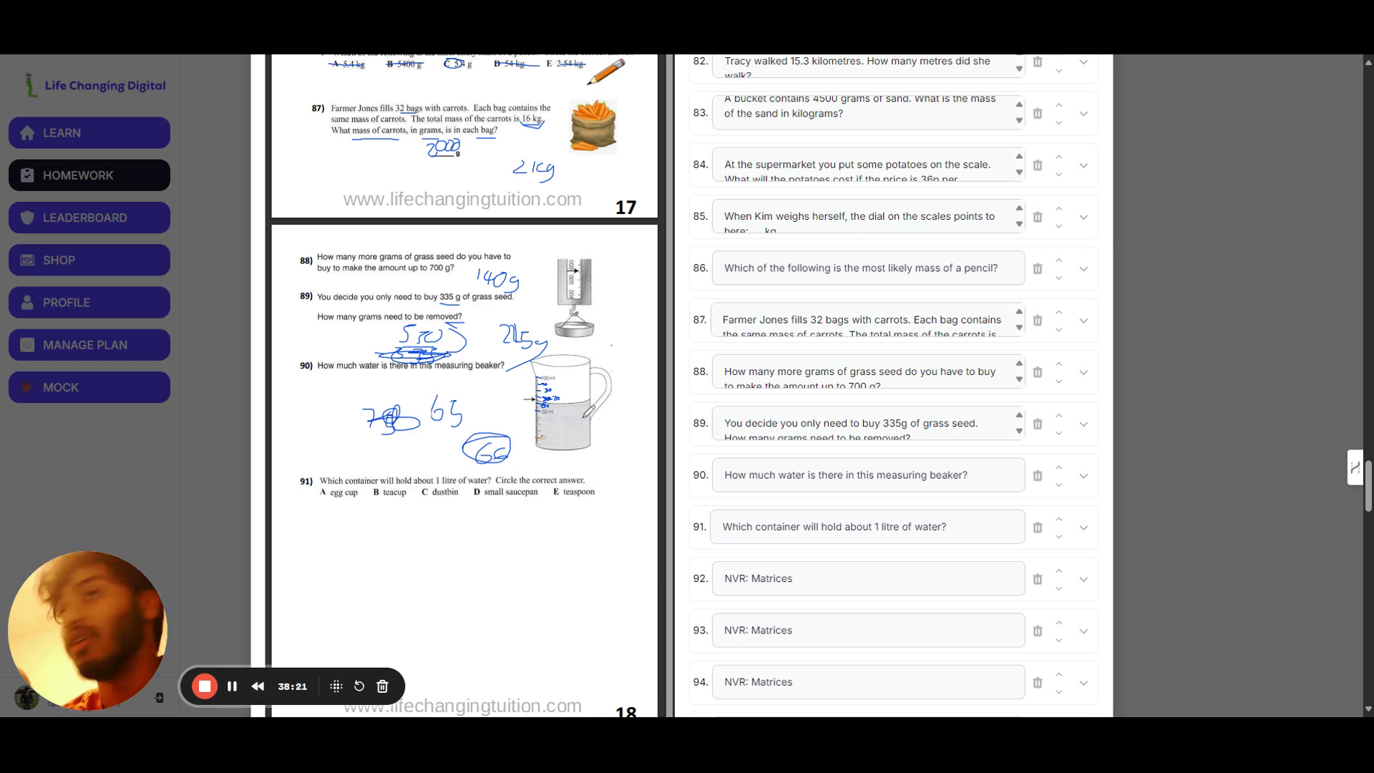
pyautogui.moveTo(500, 410); pyautogui.dragTo(500, 430)
pyautogui.moveTo(496, 422); pyautogui.dragTo(506, 423)
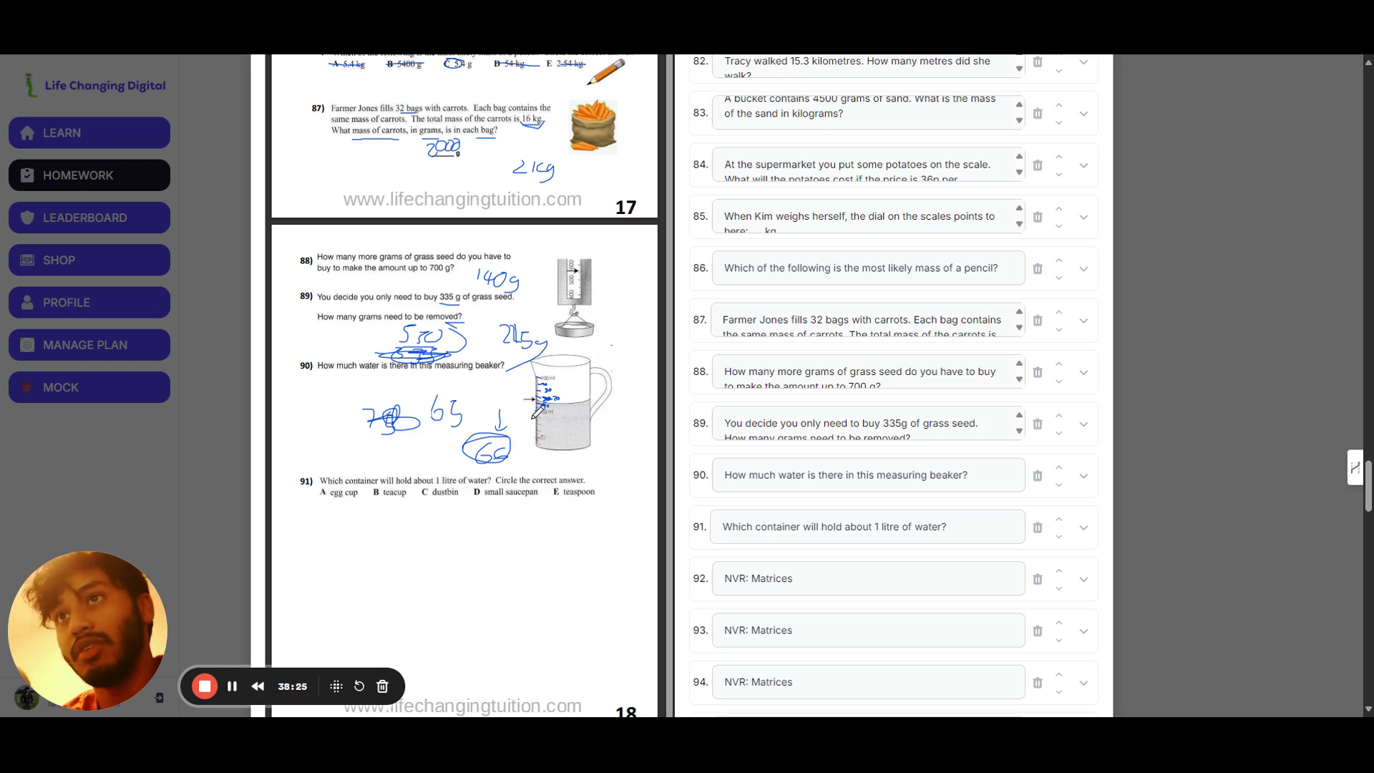
# Strike out egg cup, teacup, dustbin and teaspoon in question 91 and mark D, small saucepan, as the answer.
pyautogui.scroll(-1, 538, 414)
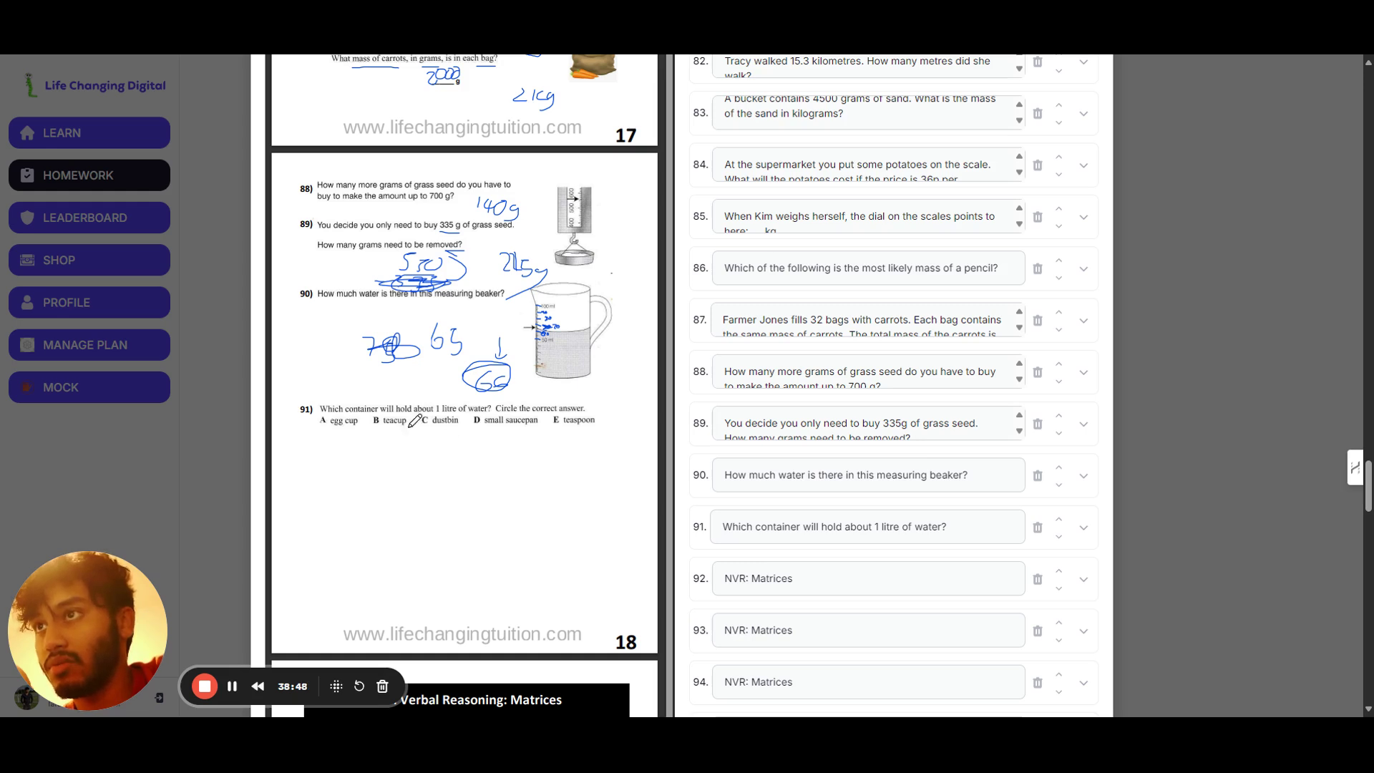
pyautogui.moveTo(380, 413)
pyautogui.mouseDown()
pyautogui.moveTo(373, 424)
pyautogui.moveTo(407, 421)
pyautogui.mouseUp()
pyautogui.moveTo(315, 423); pyautogui.dragTo(342, 422)
pyautogui.moveTo(546, 420); pyautogui.dragTo(595, 420)
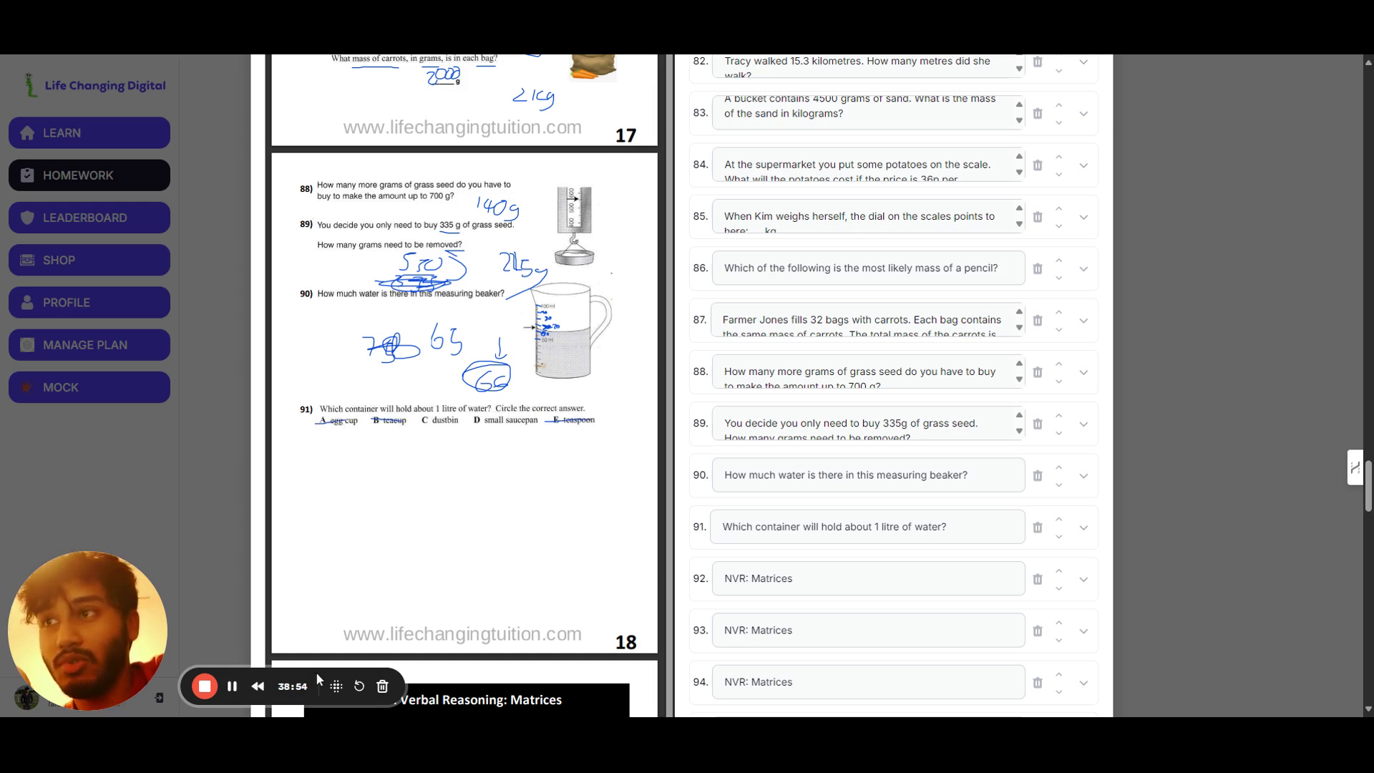
pyautogui.scroll(-1, 473, 351)
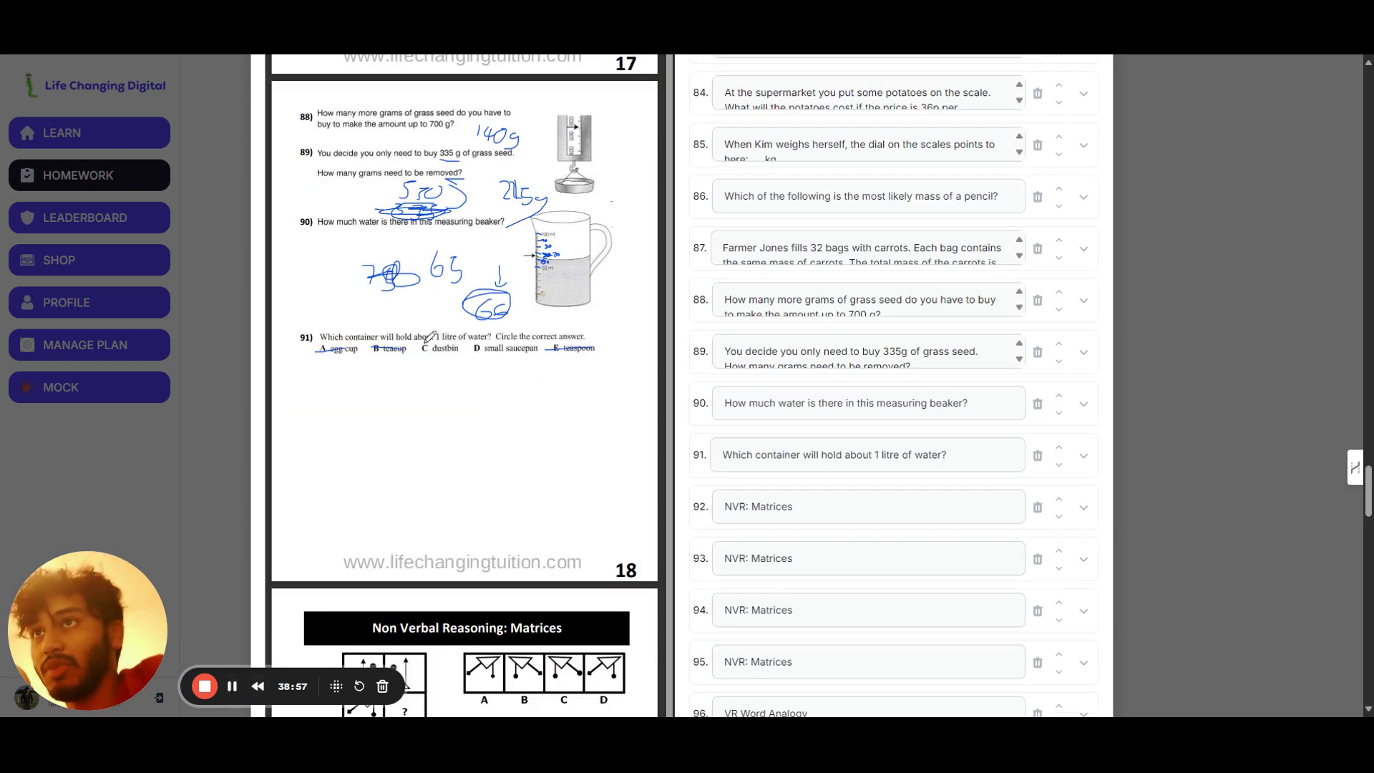
pyautogui.moveTo(420, 349)
pyautogui.mouseDown()
pyautogui.moveTo(478, 347)
pyautogui.moveTo(465, 335)
pyautogui.mouseUp()
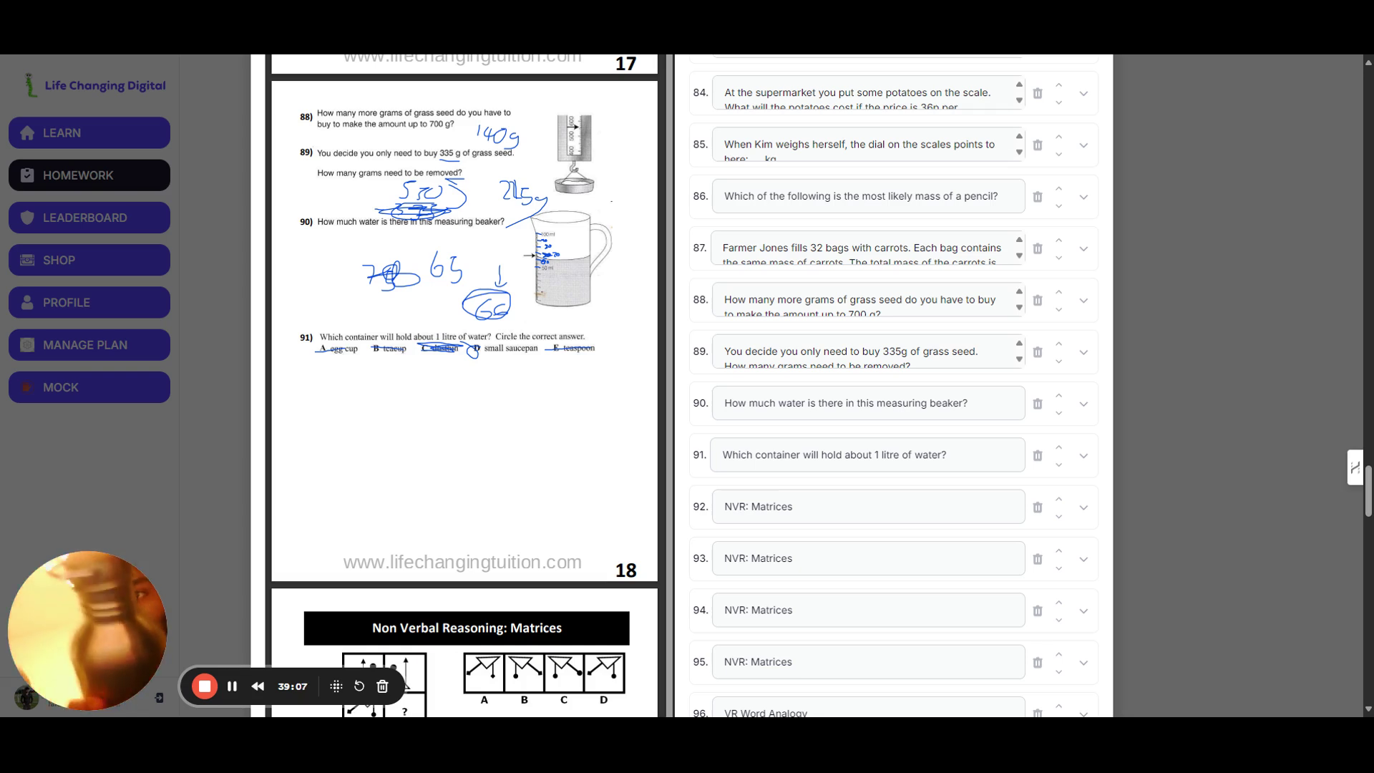
# Draw curved arrows across the top row and down the first column of the question 92 matrix to show the transformations.
pyautogui.scroll(-3, 498, 171)
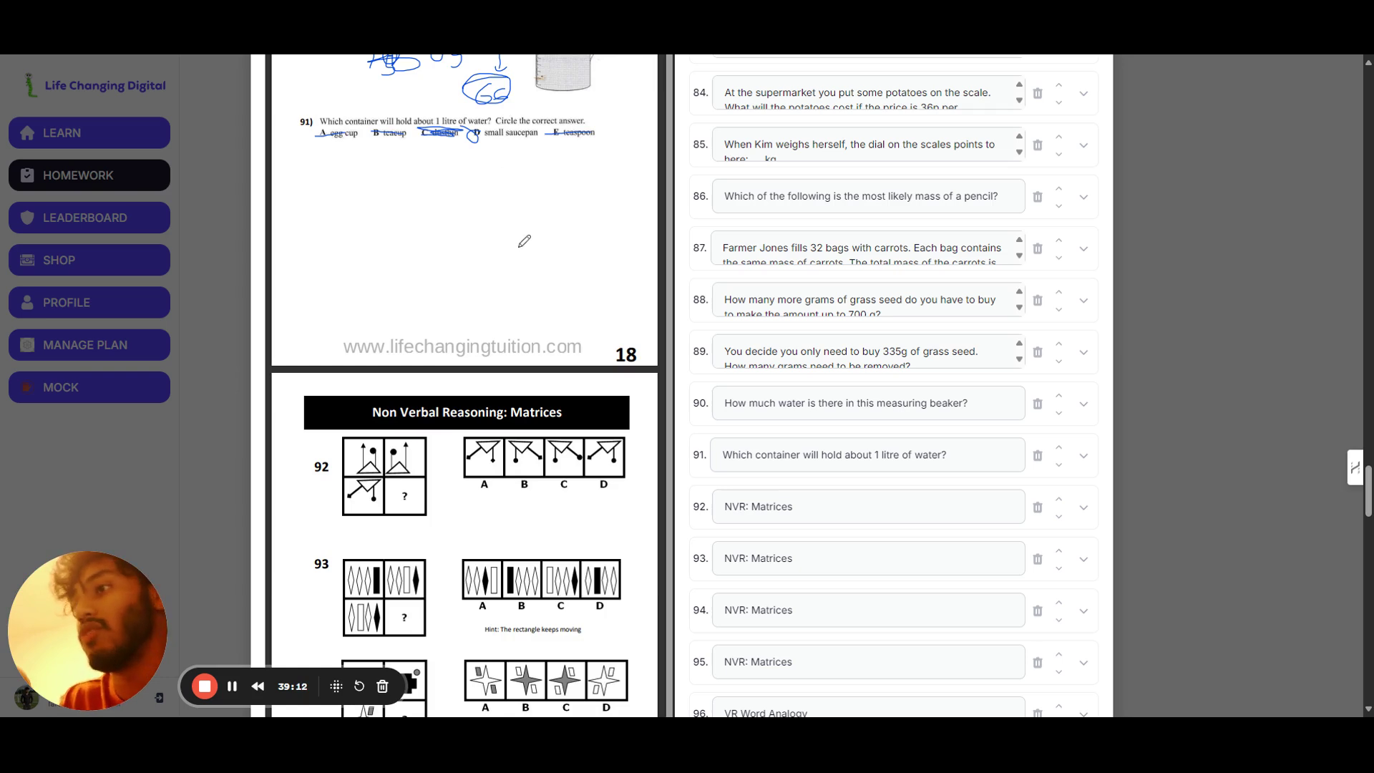
pyautogui.scroll(-3, 524, 241)
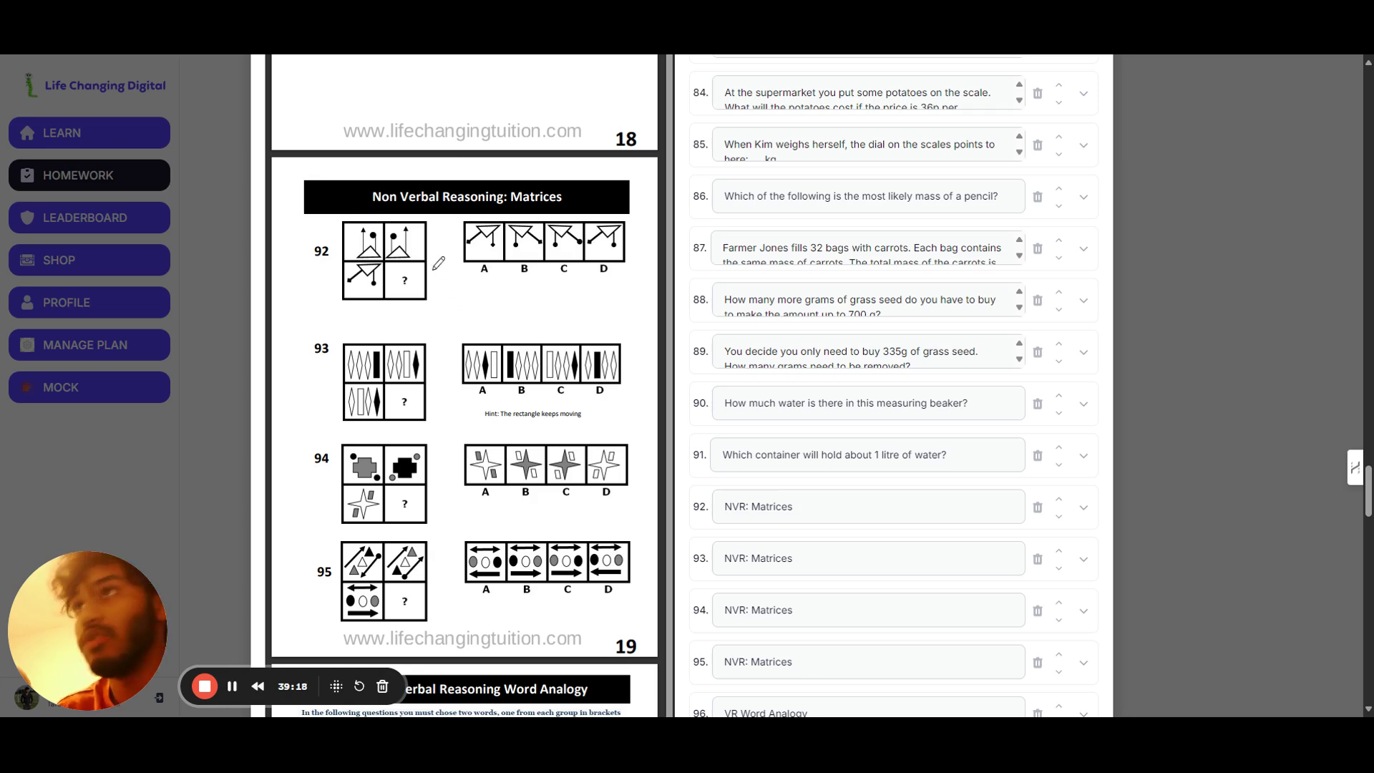
pyautogui.moveTo(378, 223)
pyautogui.mouseDown()
pyautogui.moveTo(396, 216)
pyautogui.moveTo(376, 223)
pyautogui.moveTo(384, 230)
pyautogui.moveTo(384, 217)
pyautogui.mouseUp()
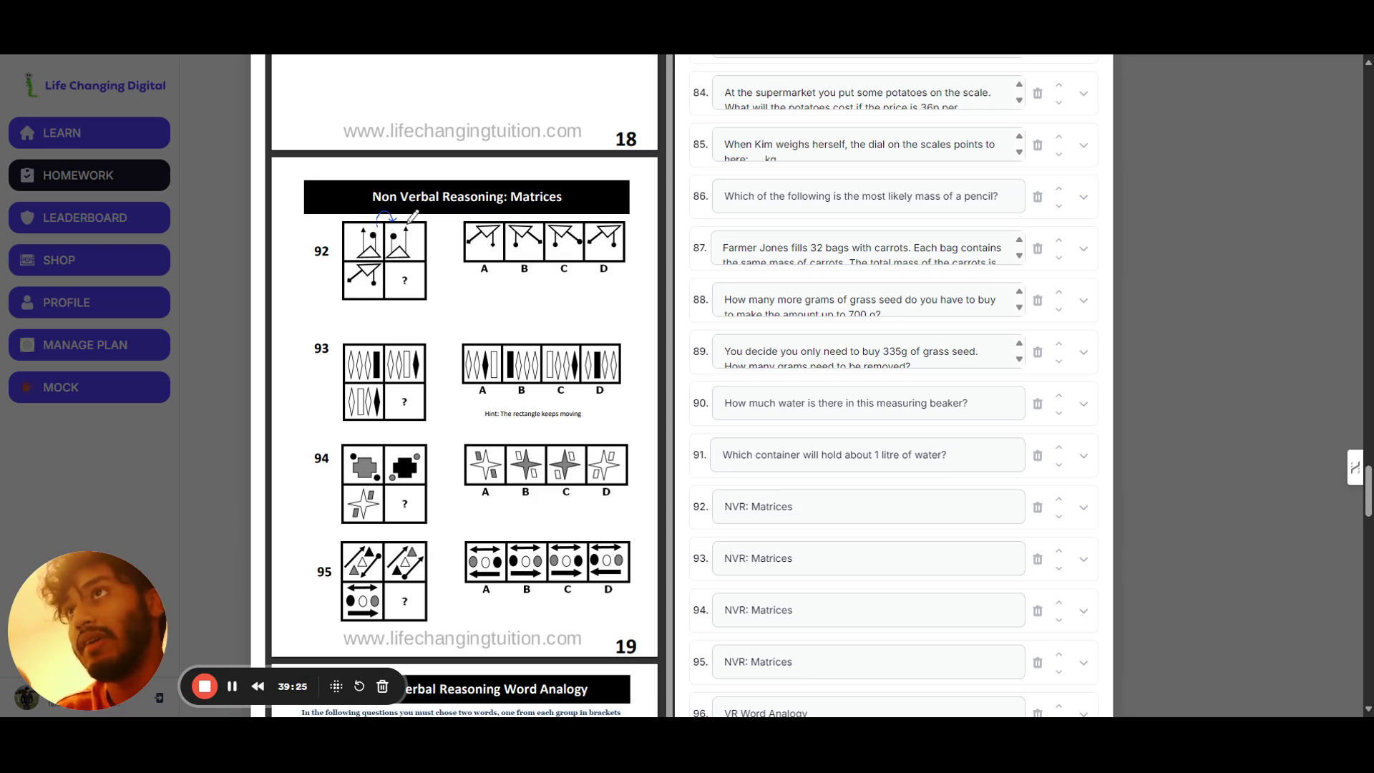
pyautogui.moveTo(344, 240); pyautogui.dragTo(347, 275)
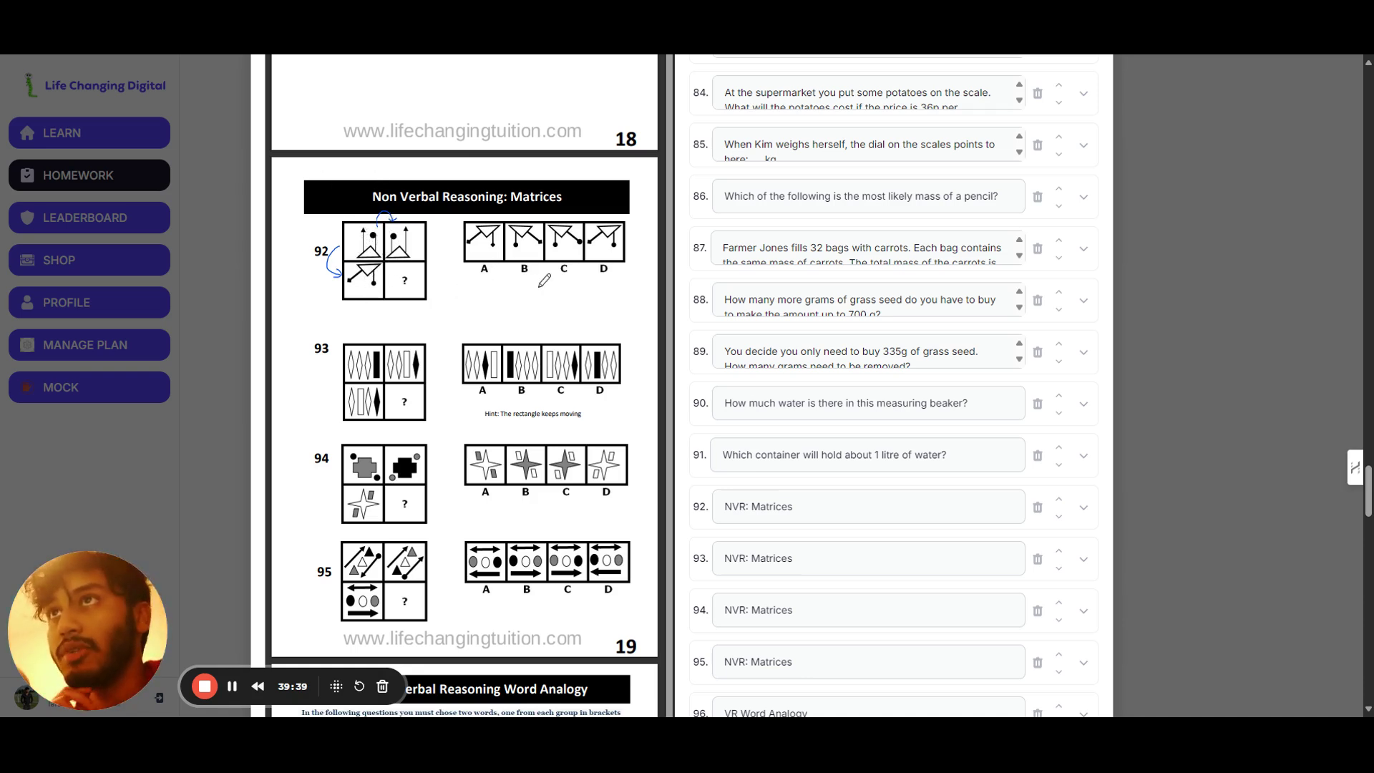
# Circle B as the answer to question 92 and draw curved arrows across and down the question 93 matrix.
pyautogui.moveTo(536, 259); pyautogui.dragTo(538, 263)
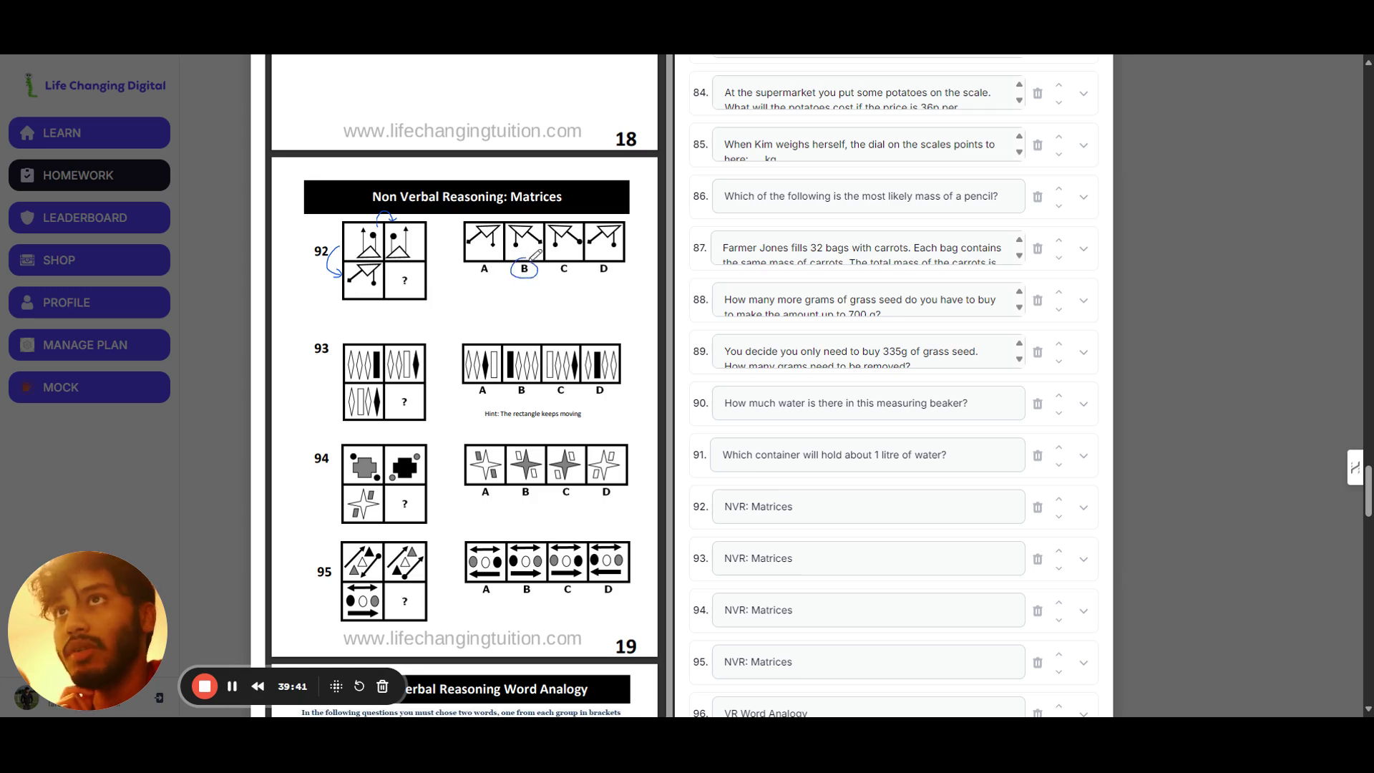
pyautogui.scroll(-1, 558, 287)
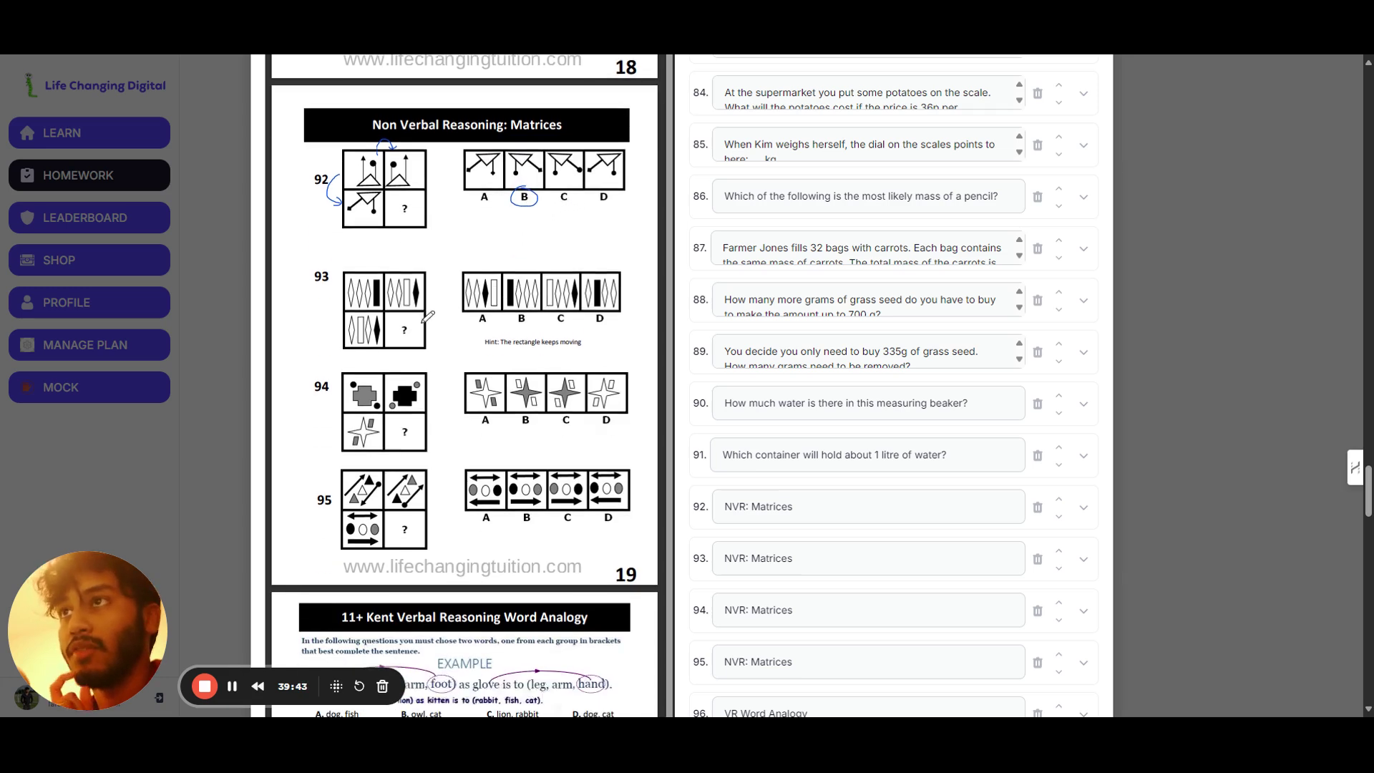
pyautogui.moveTo(372, 272); pyautogui.dragTo(405, 274)
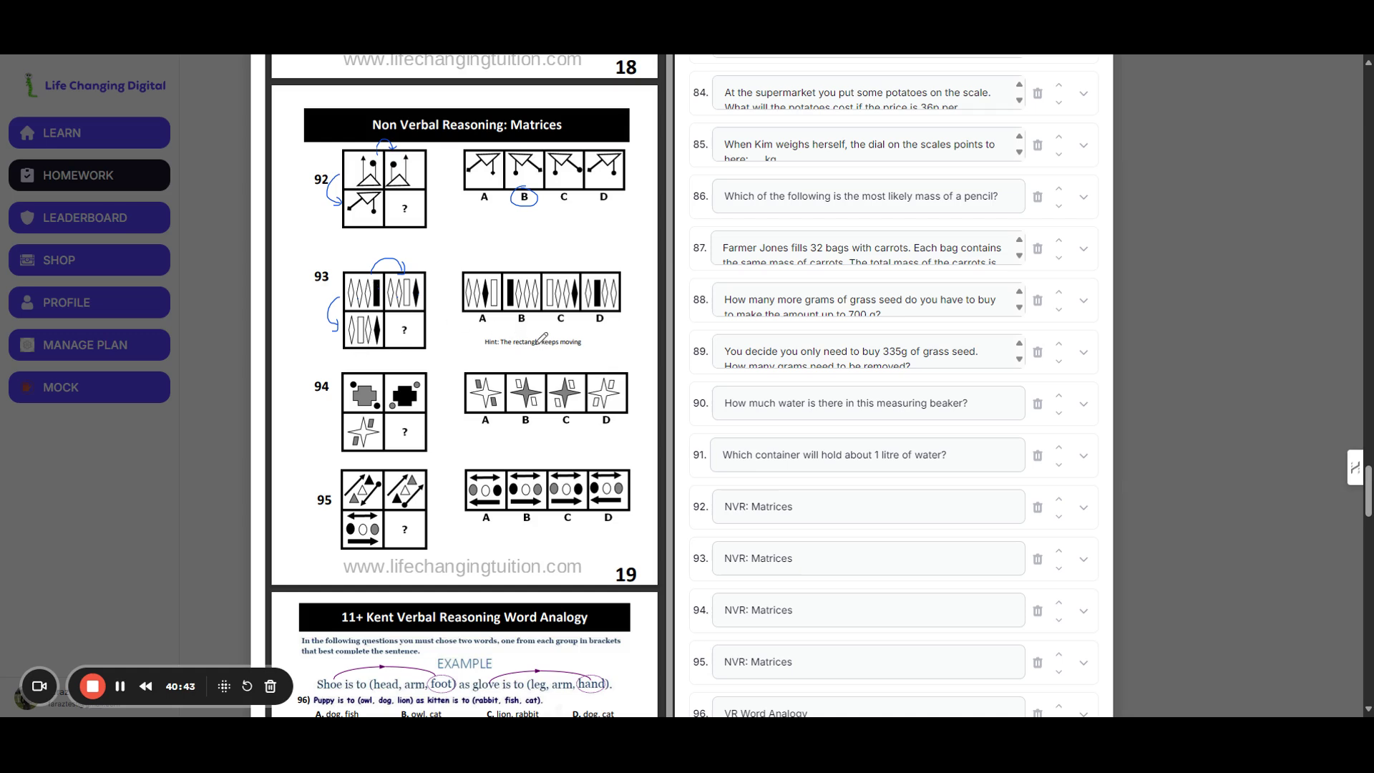
# Circle the question 93 hint, trace the changes over its matrix, and circle C as the answer.
pyautogui.moveTo(502, 331)
pyautogui.mouseDown()
pyautogui.moveTo(579, 337)
pyautogui.moveTo(469, 335)
pyautogui.mouseUp()
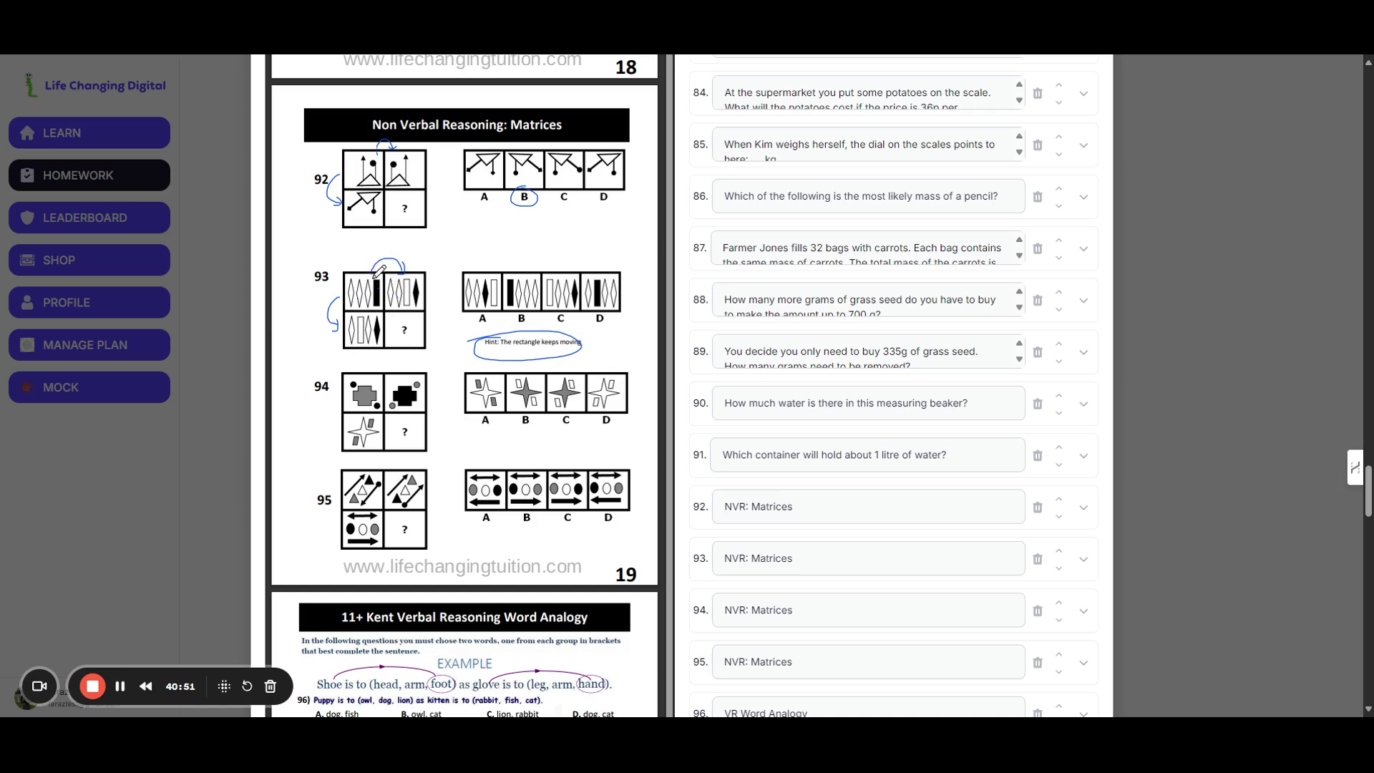
pyautogui.moveTo(352, 342); pyautogui.dragTo(404, 354)
pyautogui.moveTo(331, 290)
pyautogui.mouseDown()
pyautogui.moveTo(334, 318)
pyautogui.moveTo(336, 300)
pyautogui.moveTo(398, 353)
pyautogui.moveTo(402, 342)
pyautogui.mouseUp()
pyautogui.moveTo(371, 281)
pyautogui.mouseDown()
pyautogui.moveTo(419, 292)
pyautogui.moveTo(361, 332)
pyautogui.moveTo(412, 318)
pyautogui.moveTo(403, 337)
pyautogui.mouseUp()
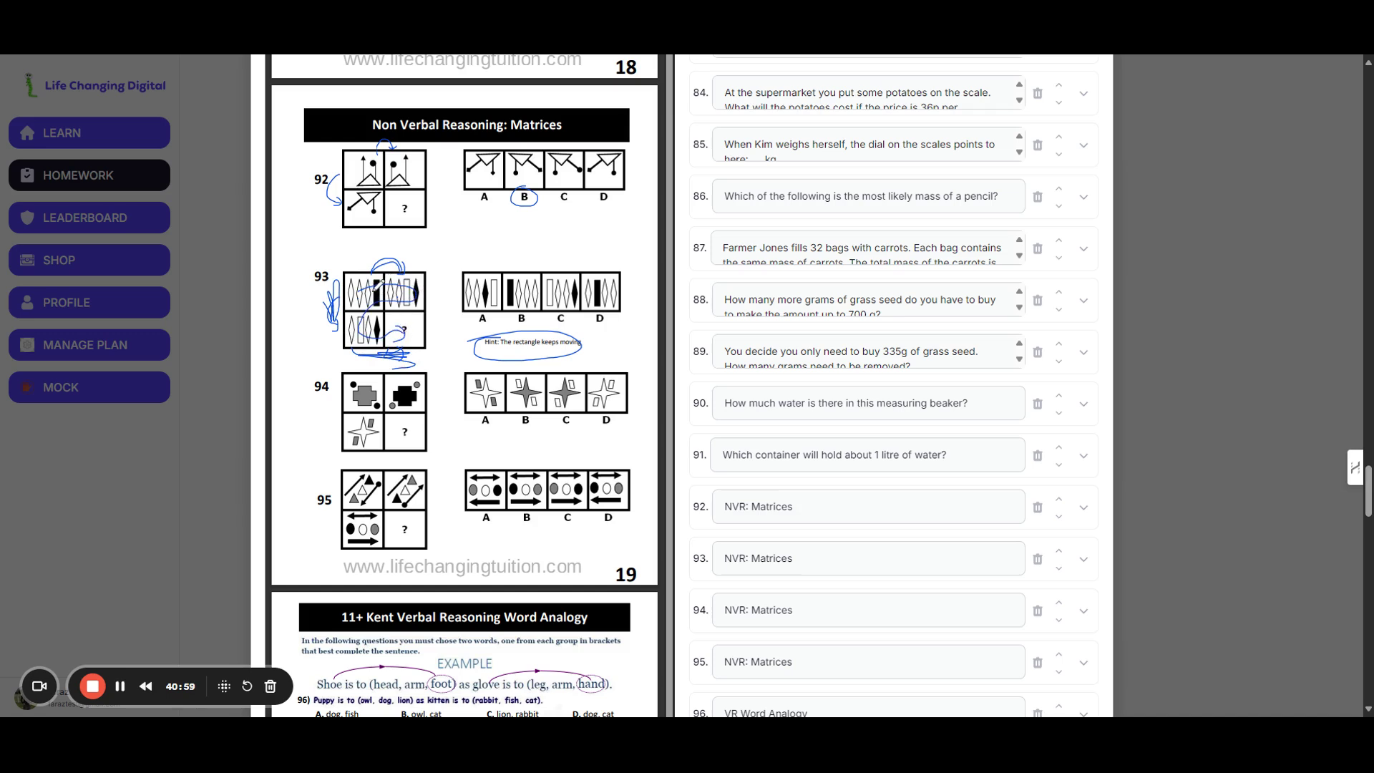
pyautogui.moveTo(383, 273); pyautogui.dragTo(413, 279)
pyautogui.moveTo(557, 298)
pyautogui.mouseDown()
pyautogui.moveTo(552, 314)
pyautogui.moveTo(569, 315)
pyautogui.mouseUp()
# Strike out options C and D in question 94 and circle B as the answer.
pyautogui.scroll(-2, 557, 279)
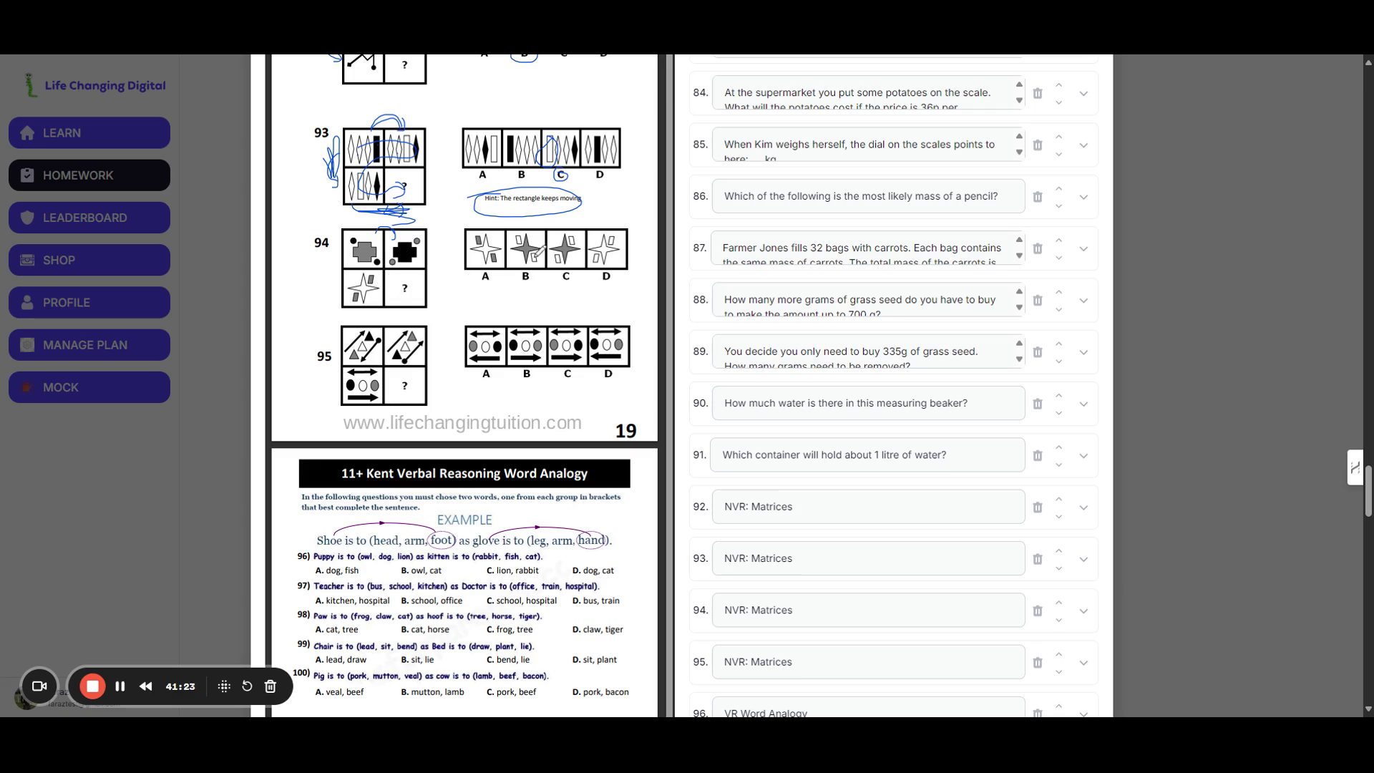
pyautogui.moveTo(564, 249); pyautogui.dragTo(617, 236)
pyautogui.moveTo(522, 266); pyautogui.dragTo(535, 271)
# Mark up the question 95 matrix with a left-pointing arrow in the empty cell, and strike out options B and C.
pyautogui.scroll(-2, 406, 251)
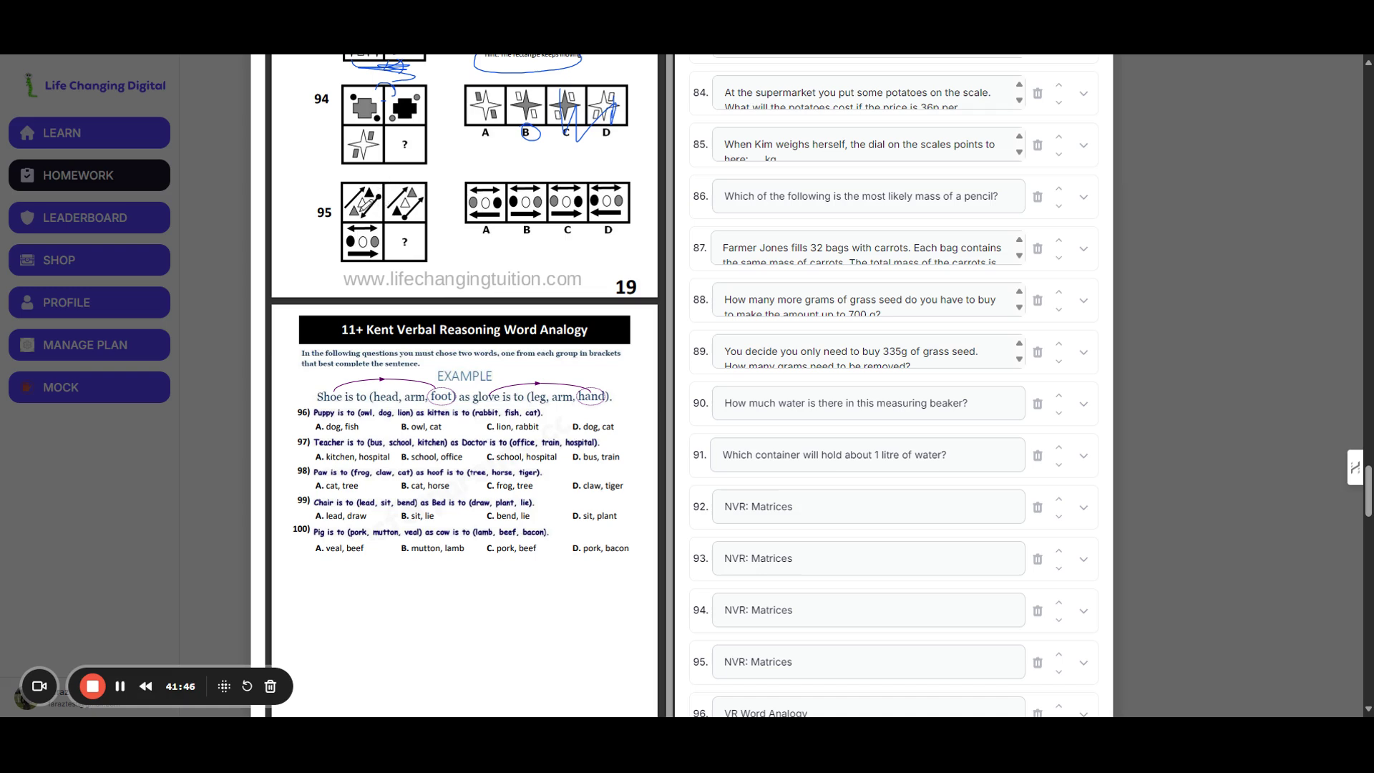
pyautogui.moveTo(385, 191)
pyautogui.mouseDown()
pyautogui.moveTo(362, 216)
pyautogui.moveTo(413, 191)
pyautogui.moveTo(425, 201)
pyautogui.mouseUp()
pyautogui.moveTo(372, 250)
pyautogui.mouseDown()
pyautogui.moveTo(349, 258)
pyautogui.moveTo(409, 253)
pyautogui.mouseUp()
pyautogui.moveTo(532, 177)
pyautogui.mouseDown()
pyautogui.moveTo(545, 227)
pyautogui.moveTo(569, 234)
pyautogui.mouseUp()
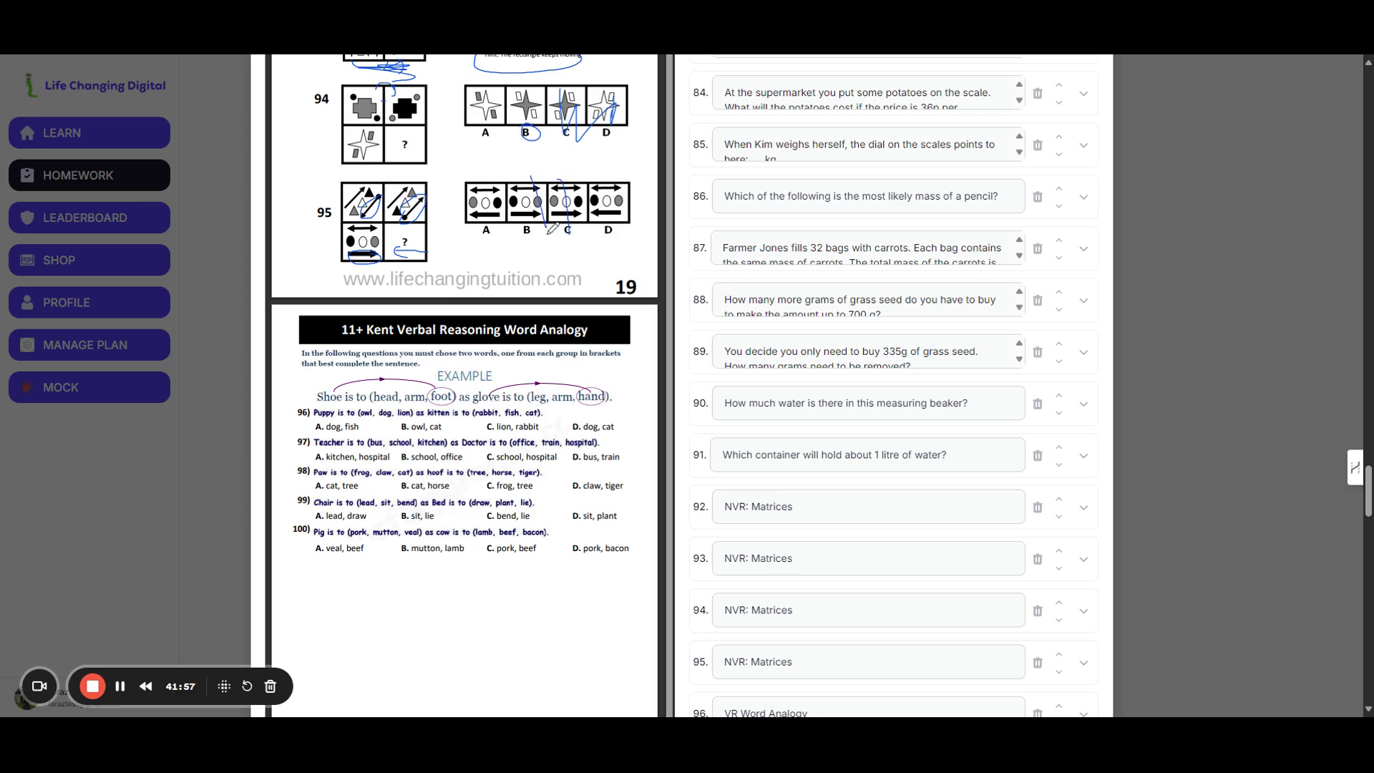